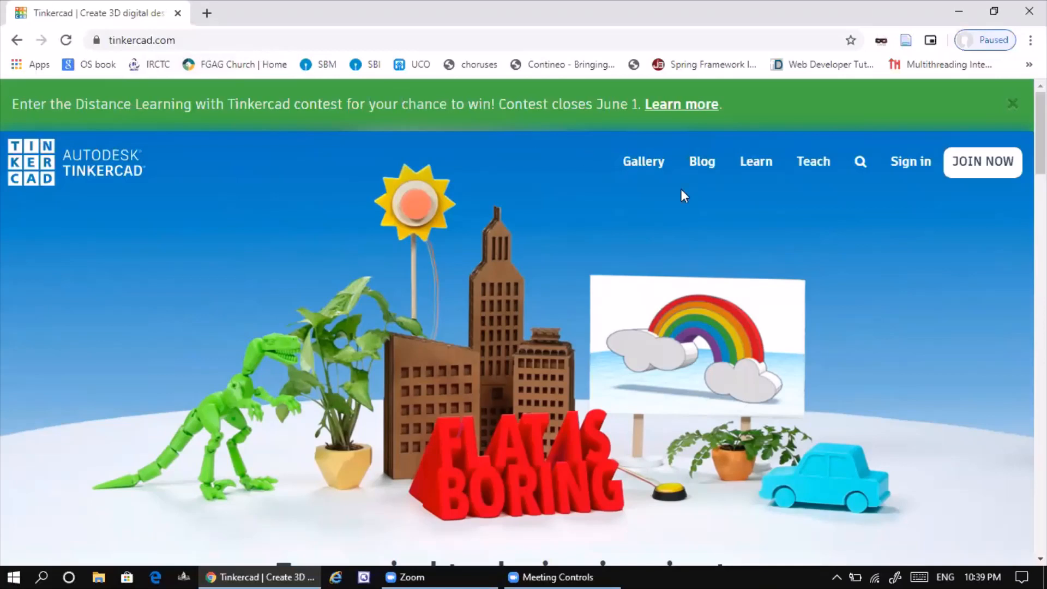
- Sign in to the Tinkercad account with Google
left_click(907, 164)
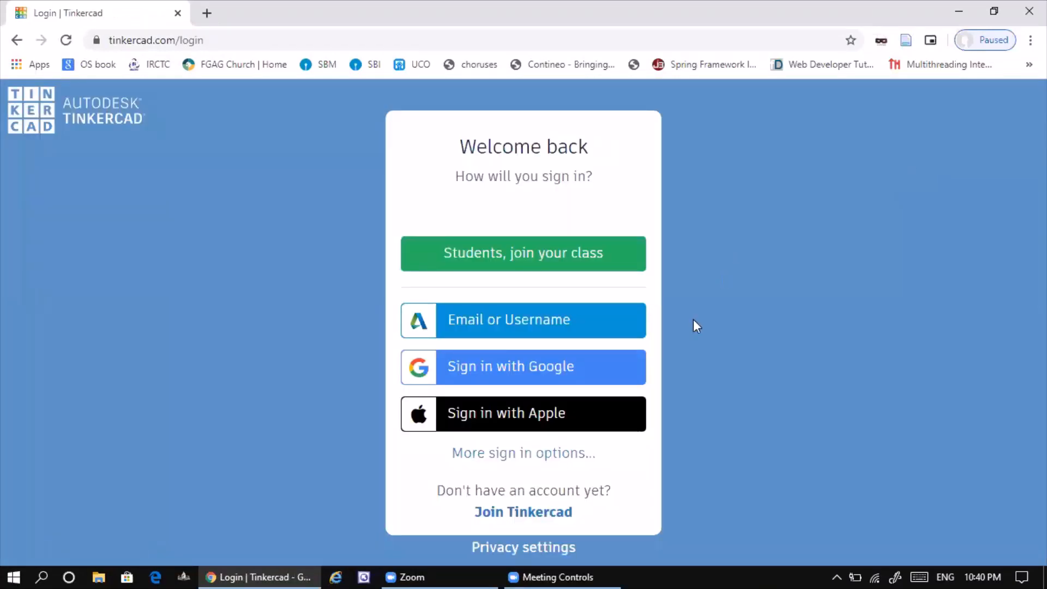
left_click(514, 368)
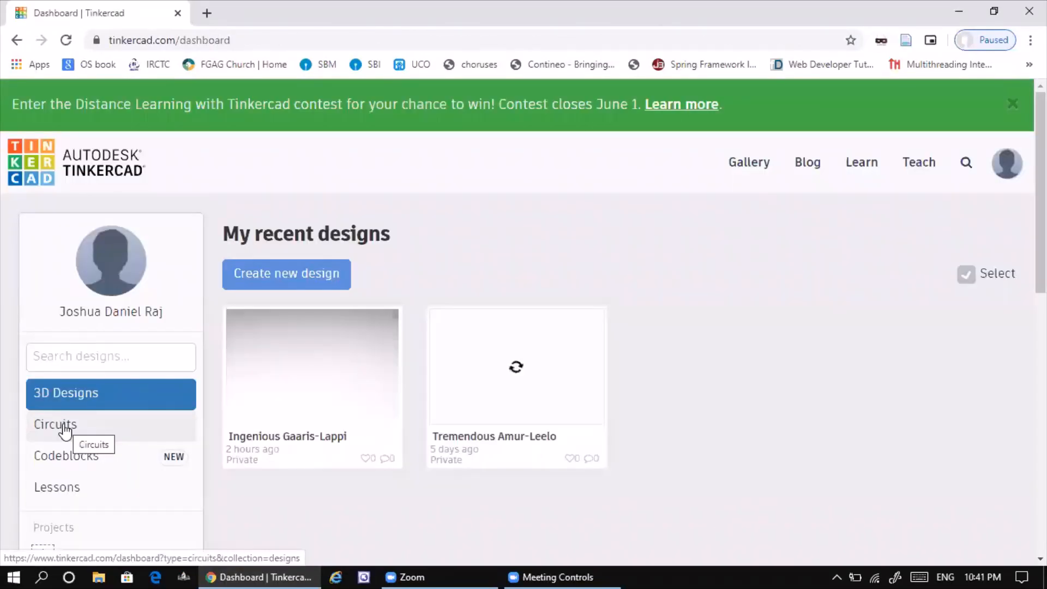
- Go to the account's Circuits designs and create a new circuit
left_click(65, 431)
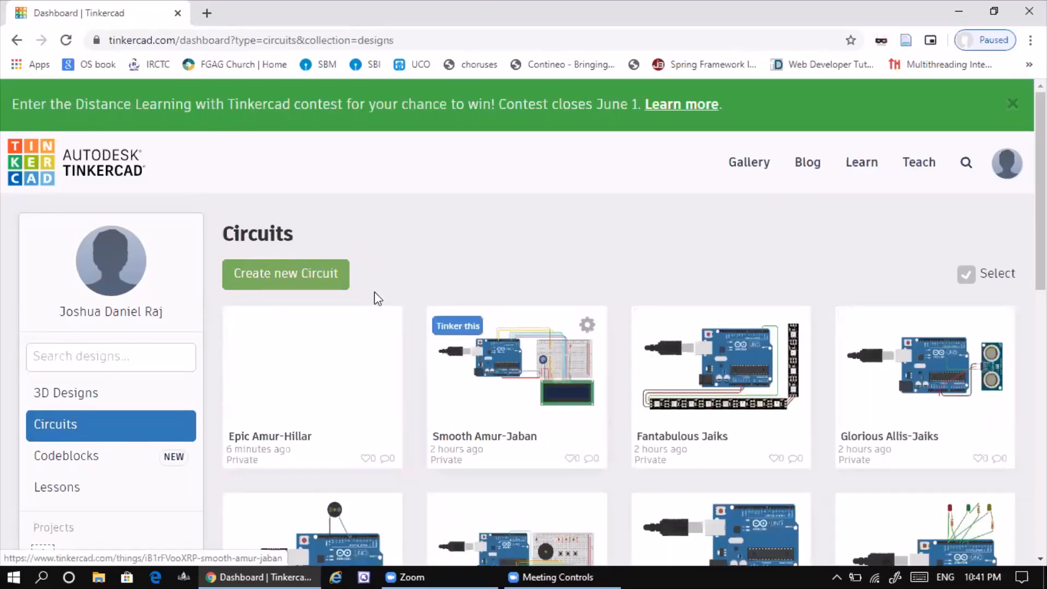
left_click(319, 281)
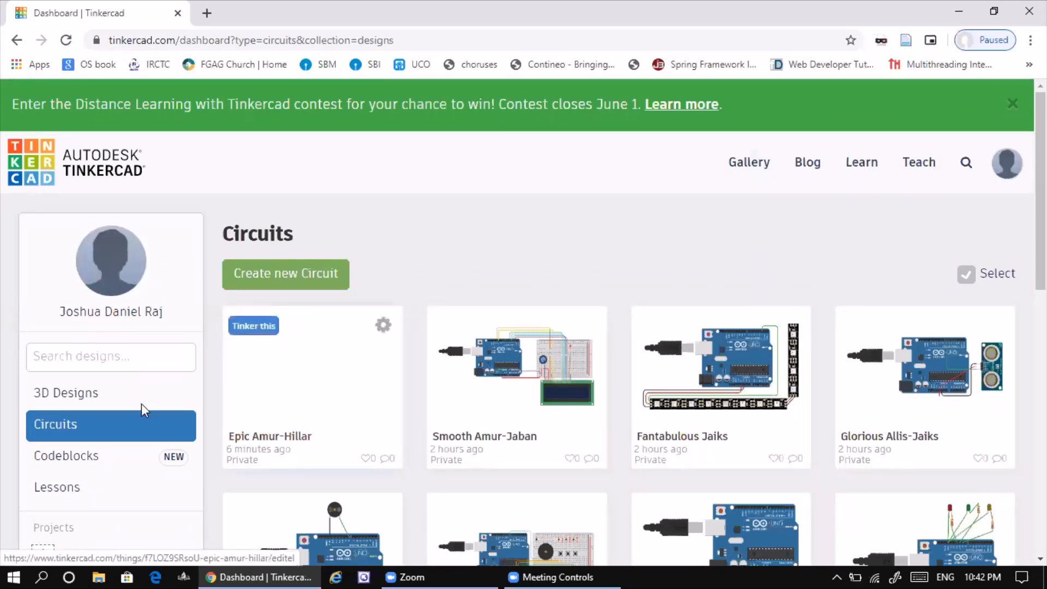
left_click(284, 274)
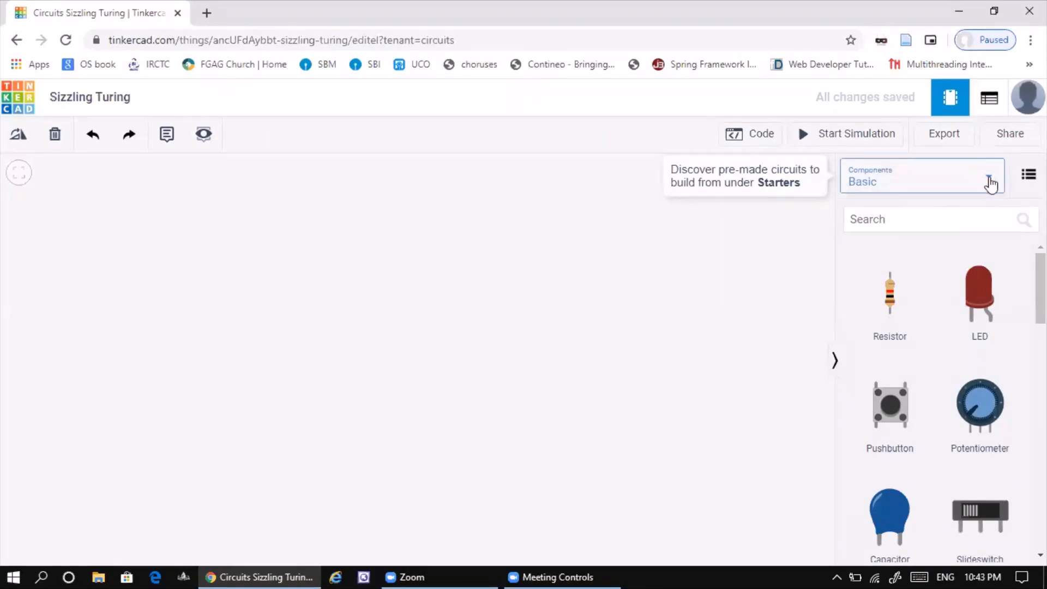
- Show the Basic components category and look through its parts, from resistors and batteries to sensors
left_click(990, 182)
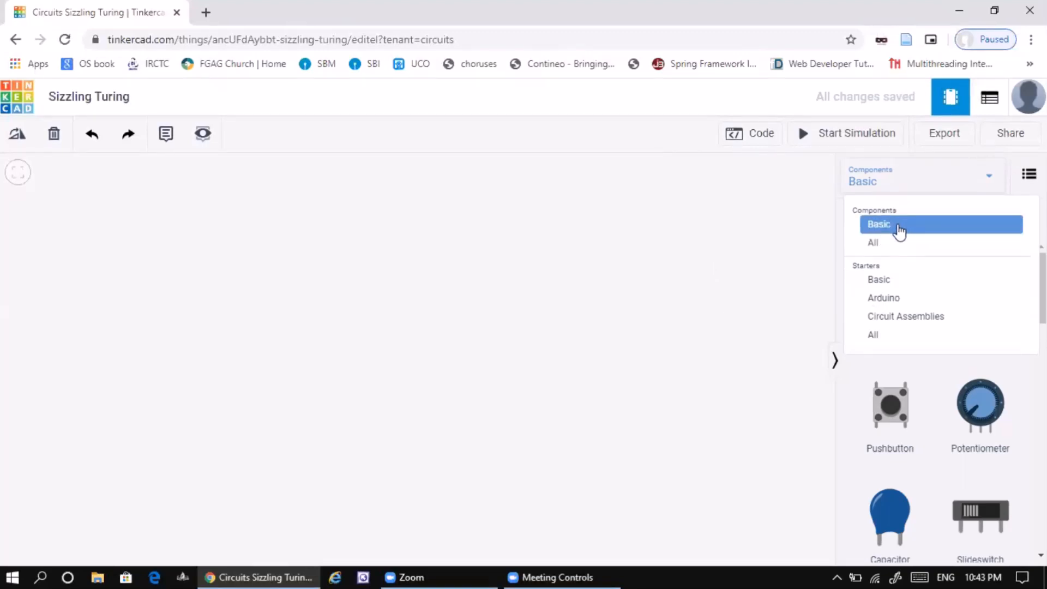
left_click(899, 228)
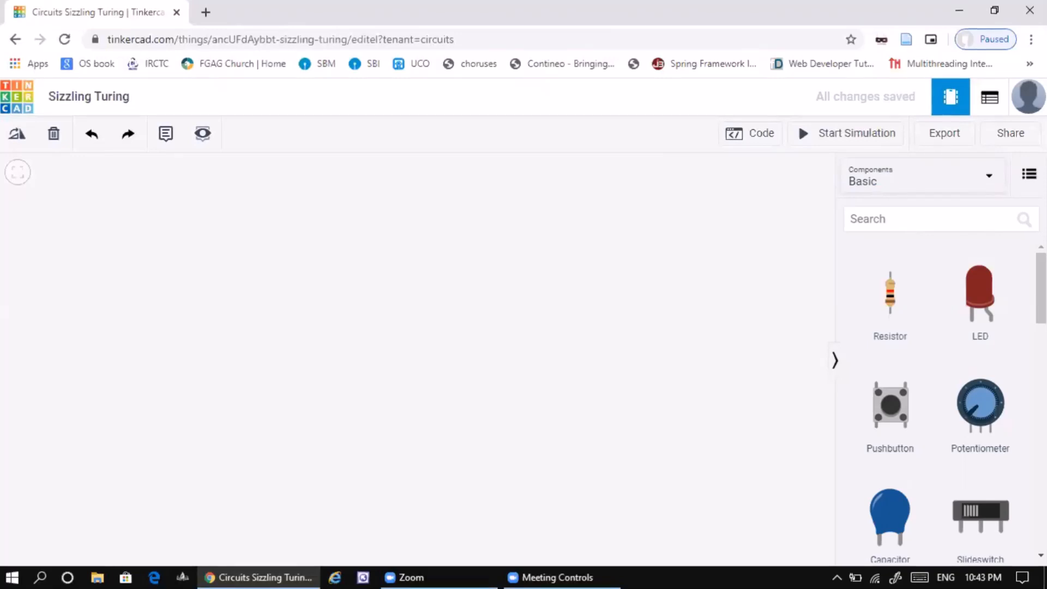
scroll(946, 401, "down", 10)
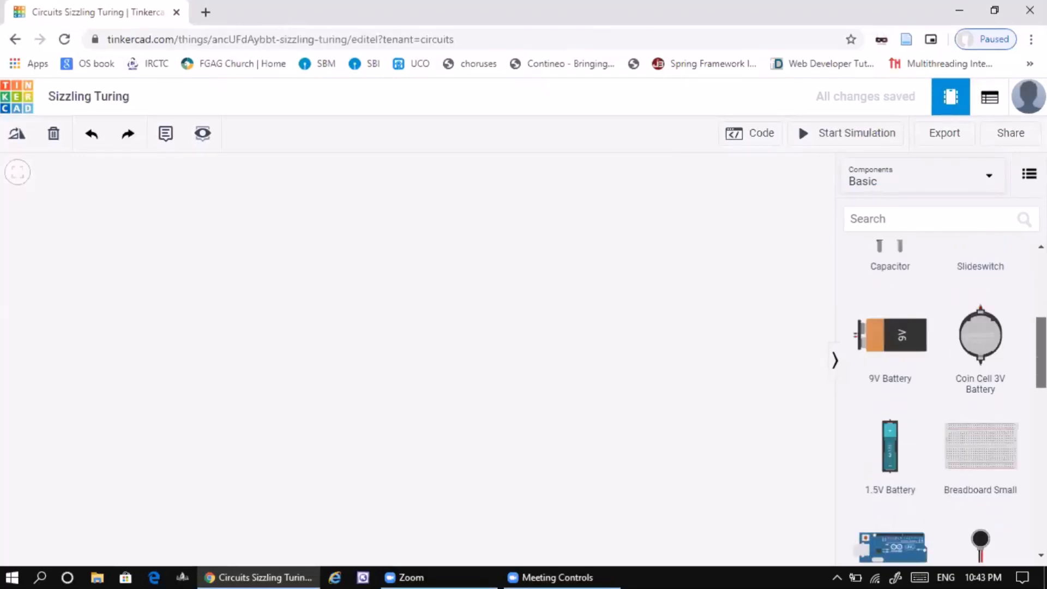
scroll(946, 402, "down", 10)
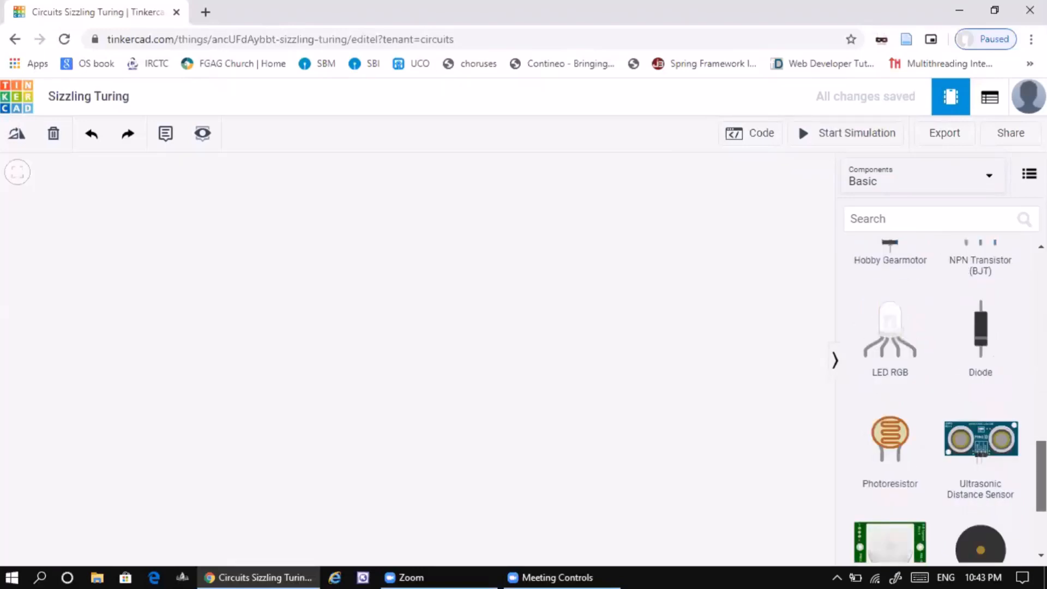
scroll(946, 401, "up", 20)
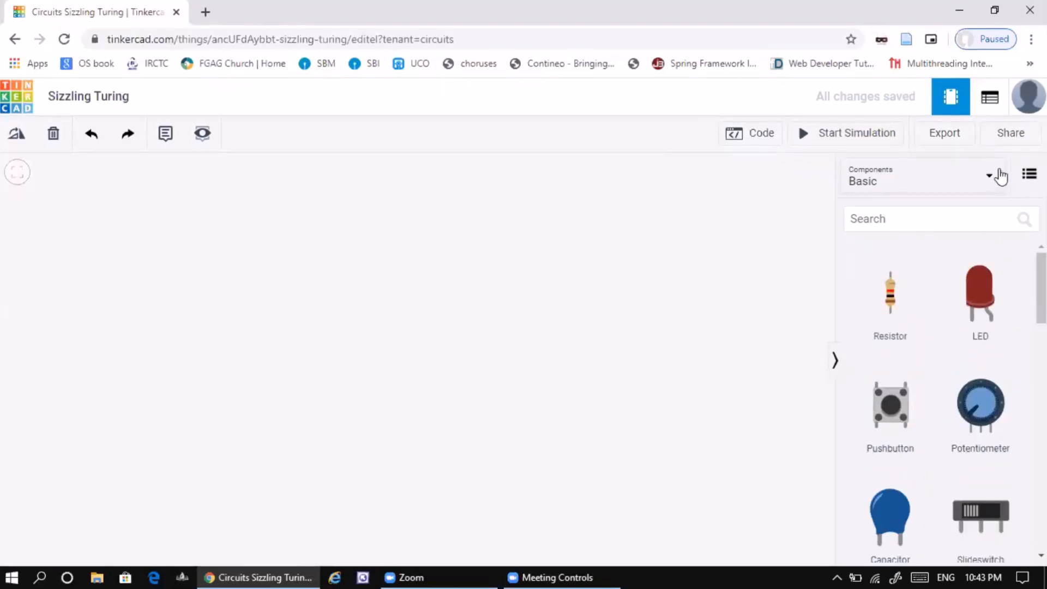
- Show all components and examine the General, Input, Output, Power and Breadboards groups
left_click(981, 197)
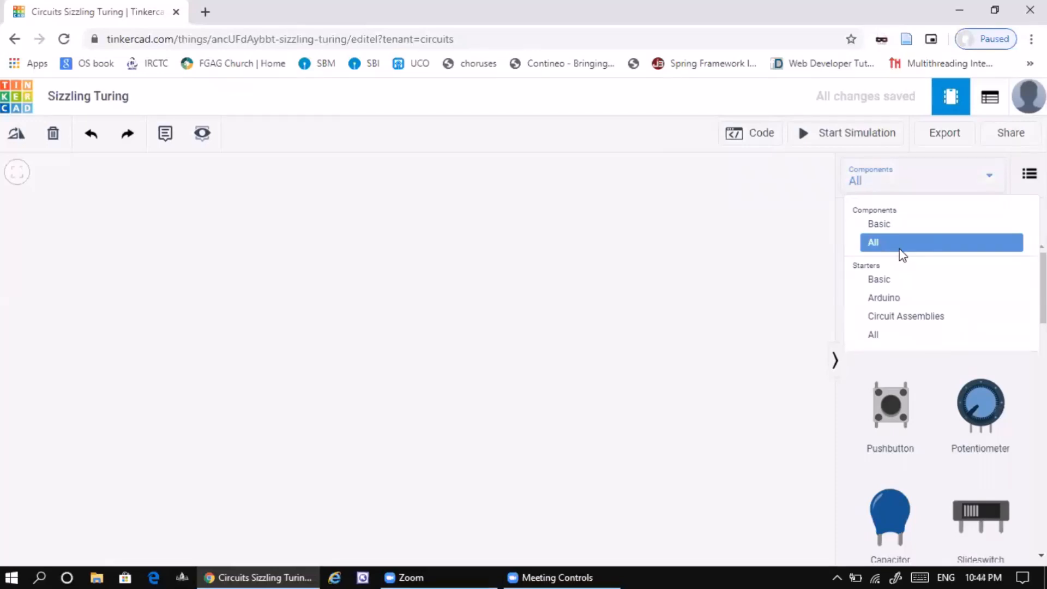
left_click(903, 249)
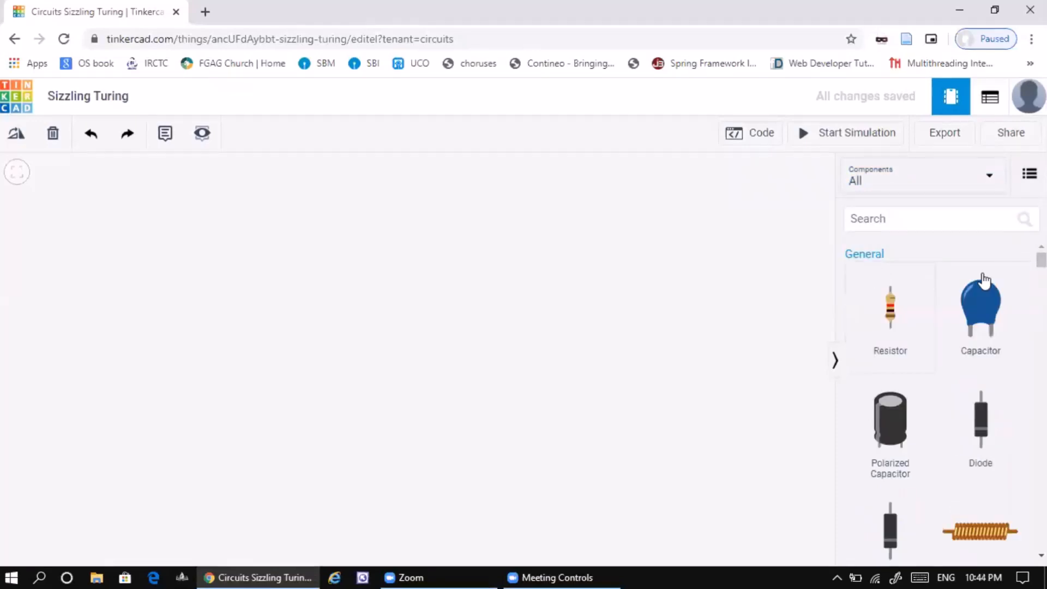
scroll(936, 382, "down", 5)
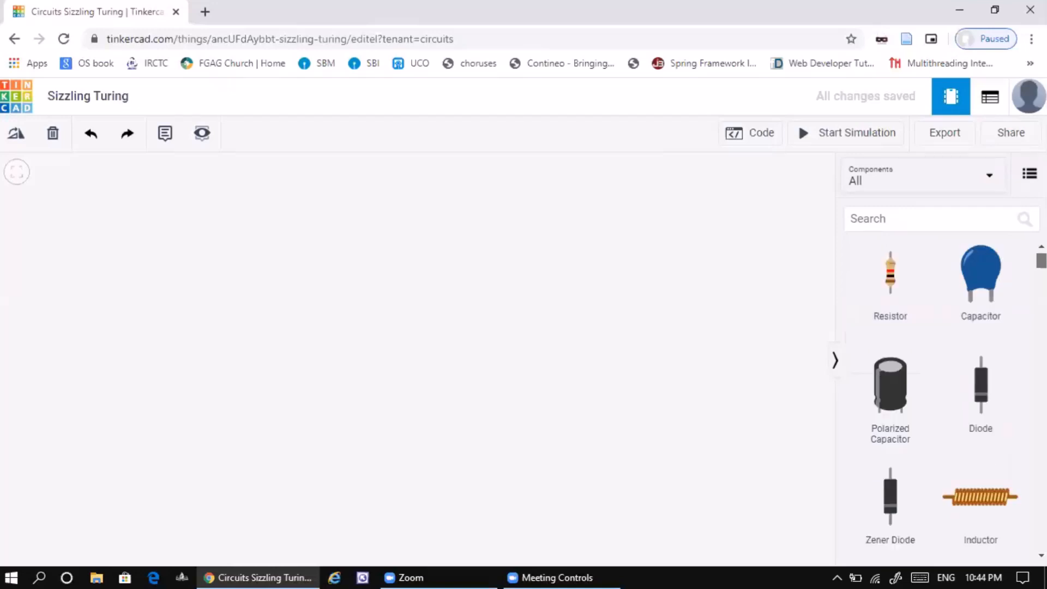
scroll(935, 382, "down", 3)
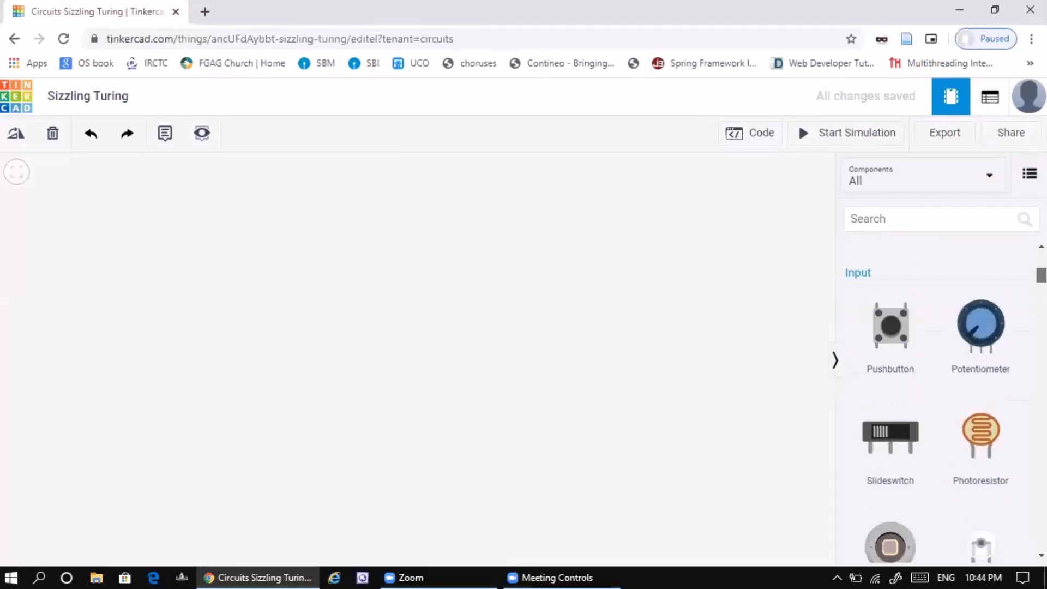
scroll(935, 381, "down", 10)
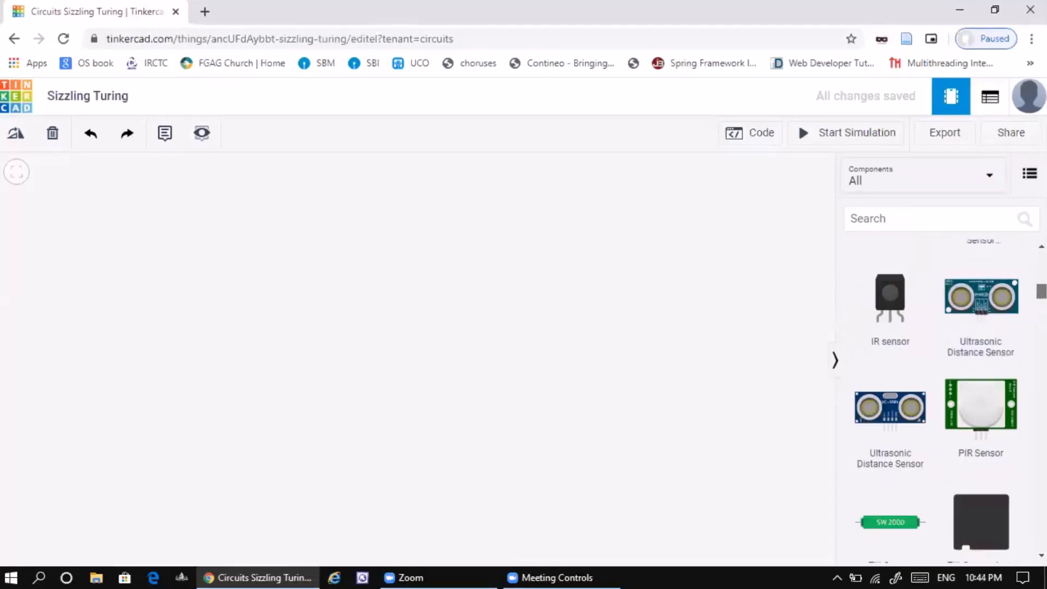
scroll(935, 381, "down", 5)
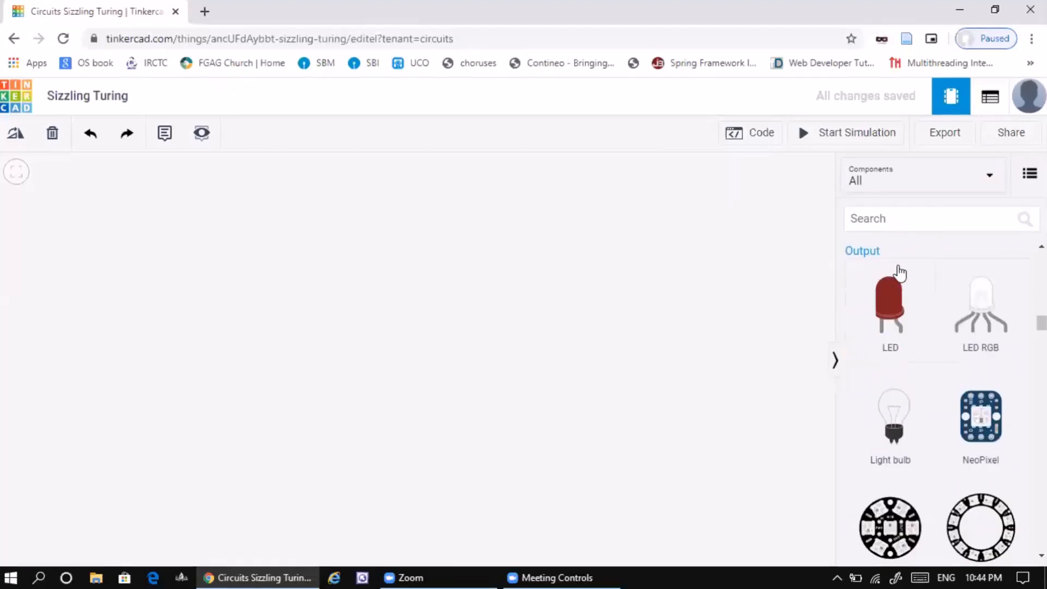
scroll(936, 381, "down", 12)
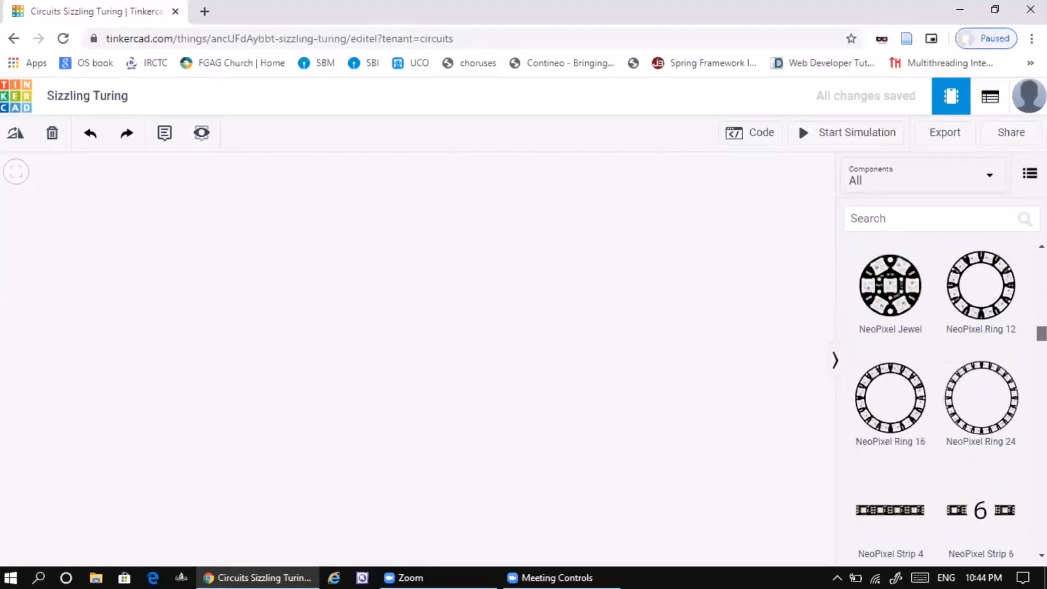
scroll(936, 382, "down", 7)
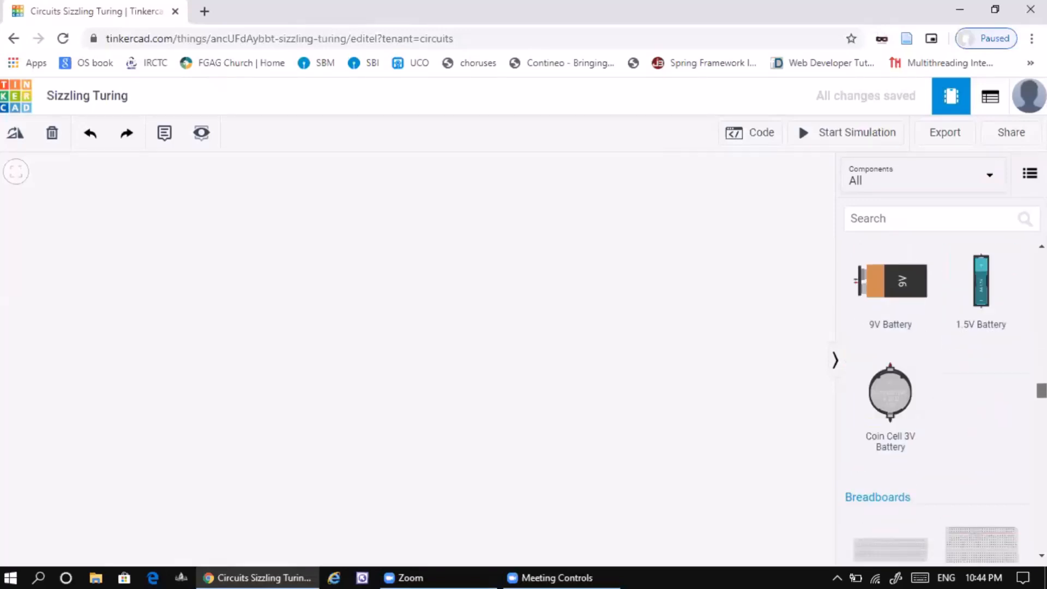
scroll(936, 381, "down", 1)
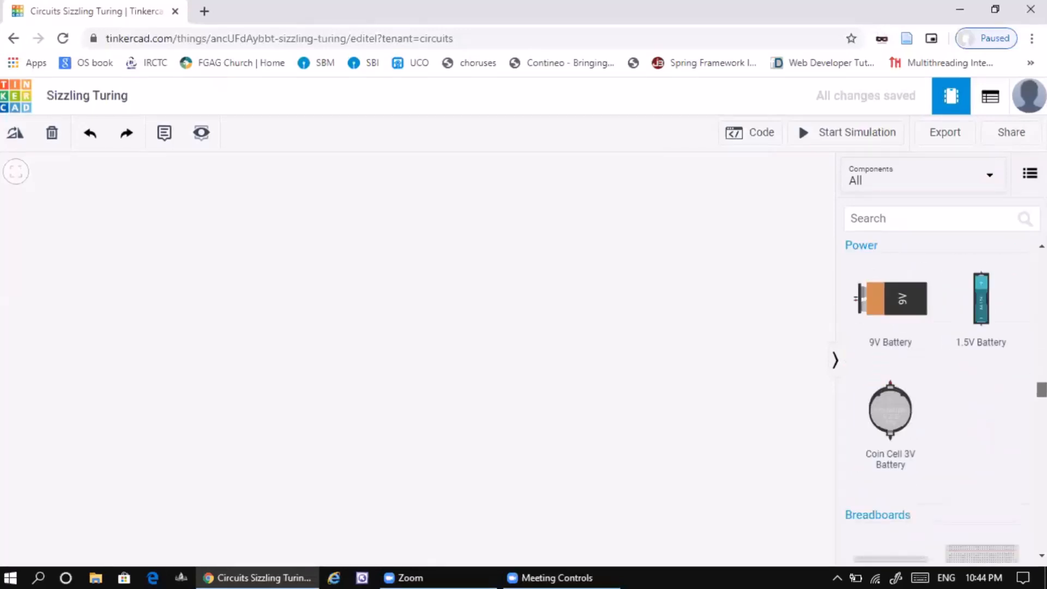
scroll(936, 382, "down", 5)
scroll(935, 382, "up", 1)
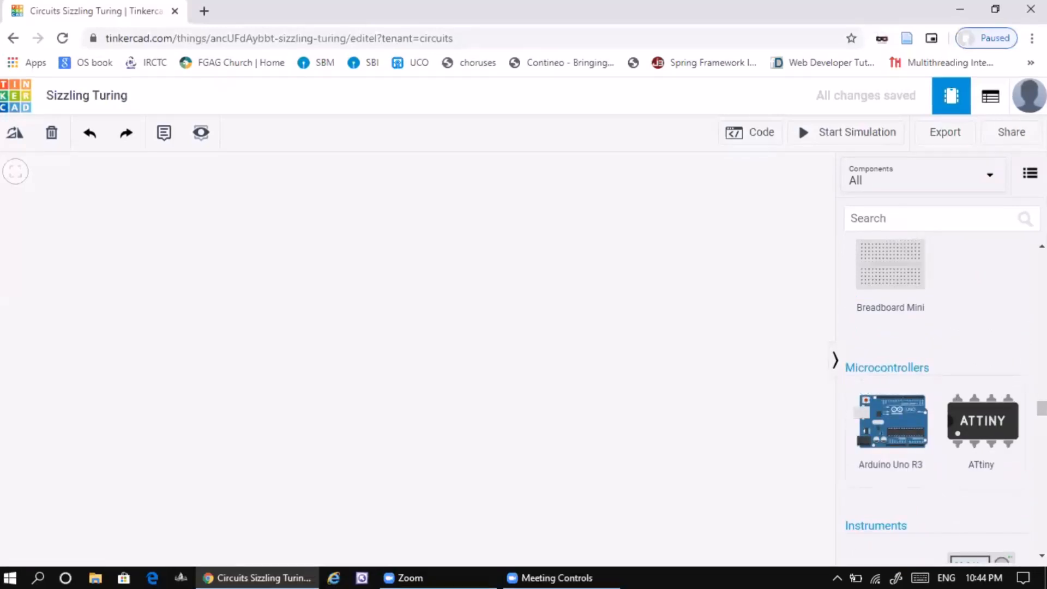
- Examine the Microcontrollers, Instruments, Integrated Circuits, Power Control, Networking, Connectors and Logic groups of the component library
scroll(935, 382, "down", 2)
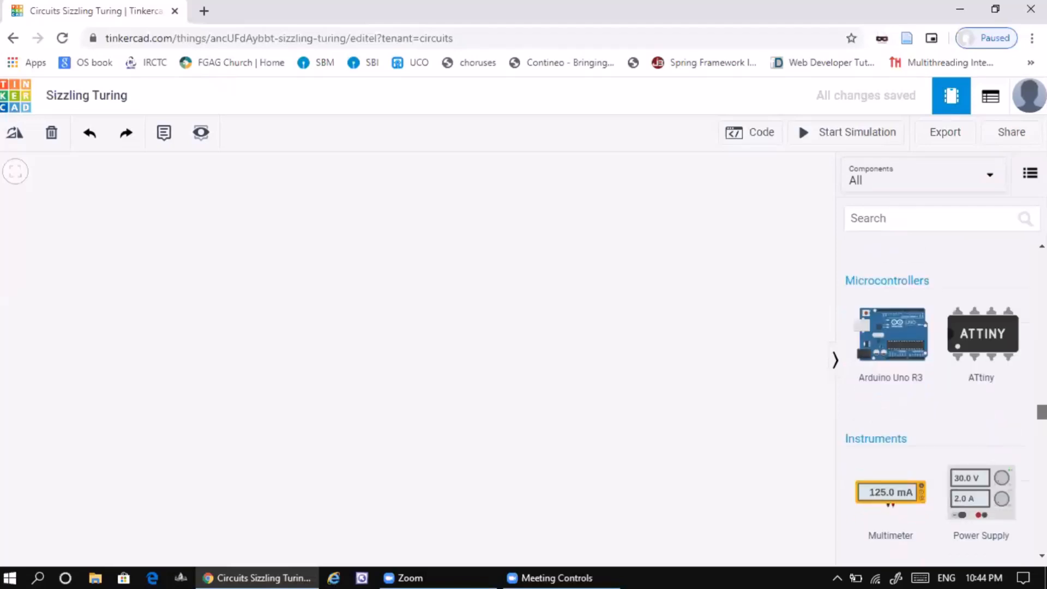
scroll(936, 382, "down", 4)
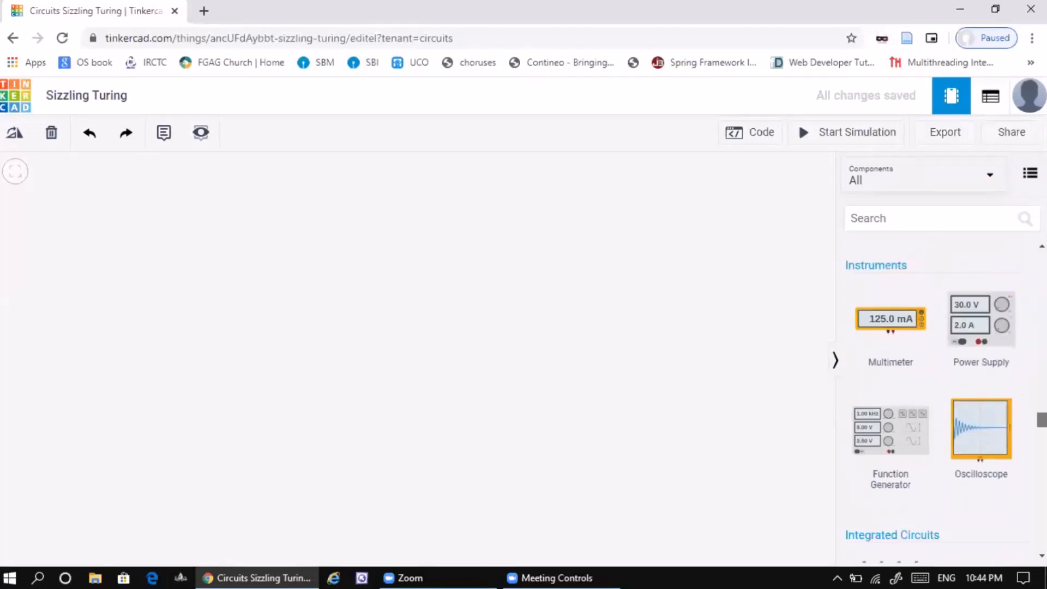
scroll(936, 382, "down", 1)
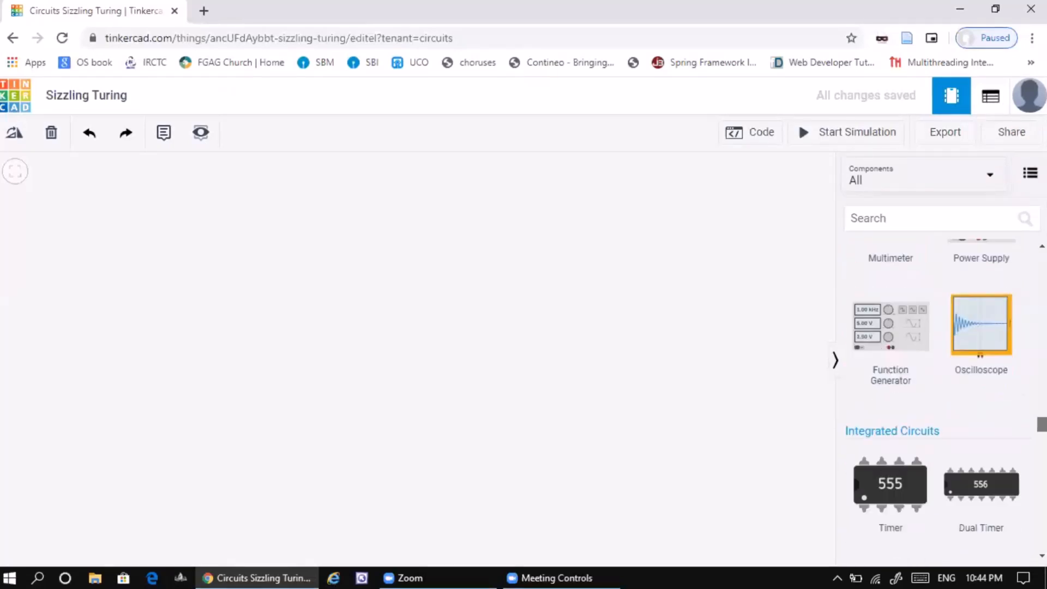
scroll(936, 382, "down", 2)
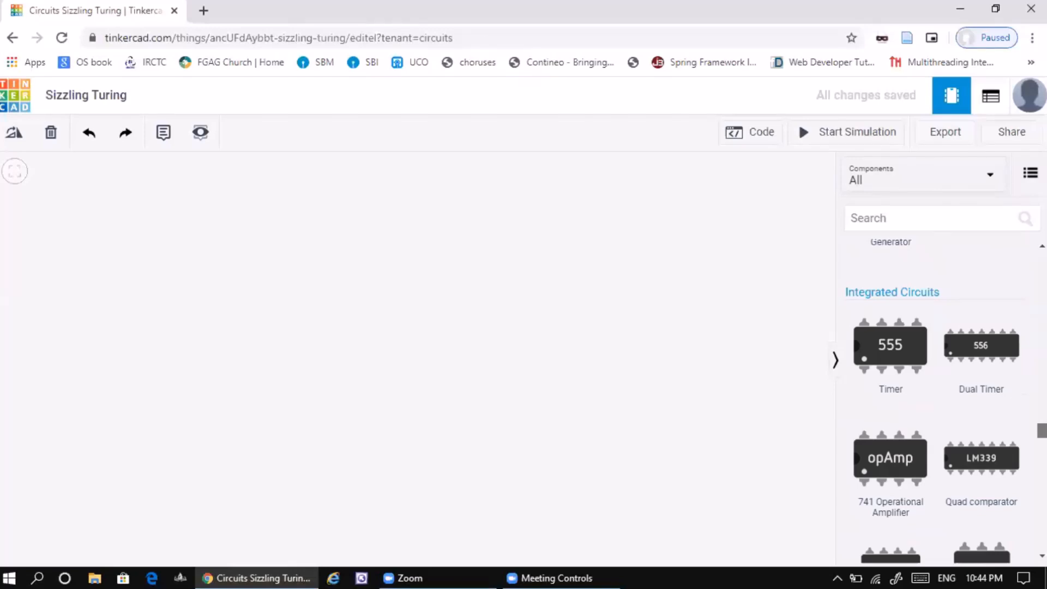
scroll(935, 382, "down", 7)
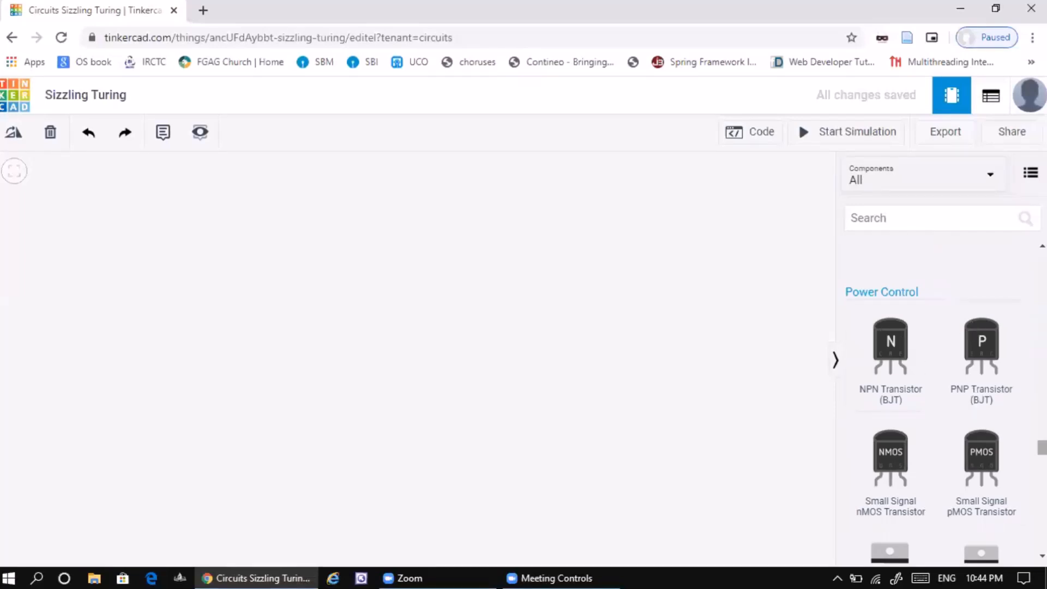
scroll(936, 381, "down", 10)
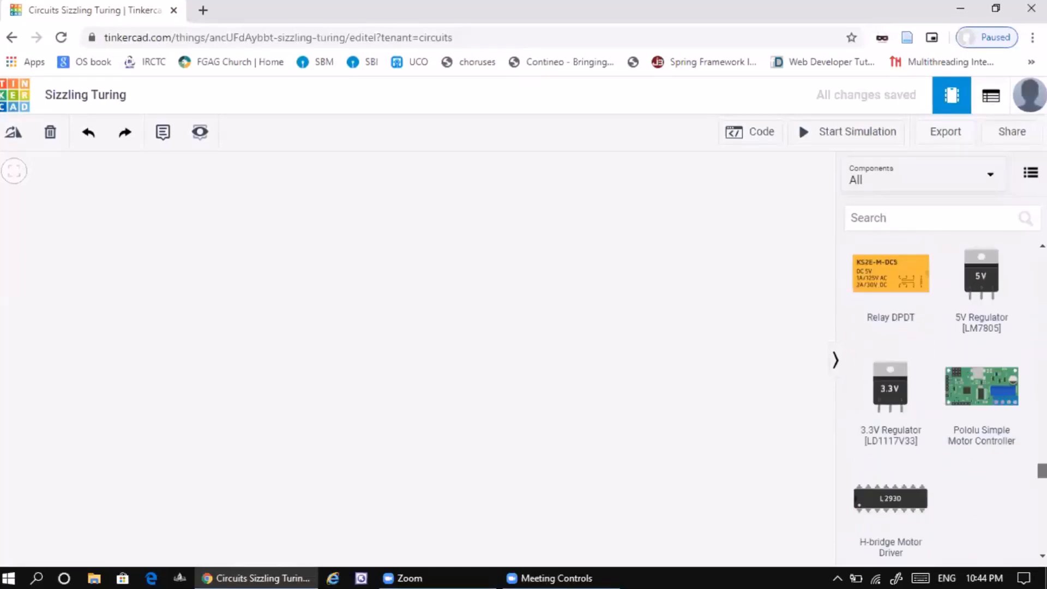
scroll(935, 382, "up", 2)
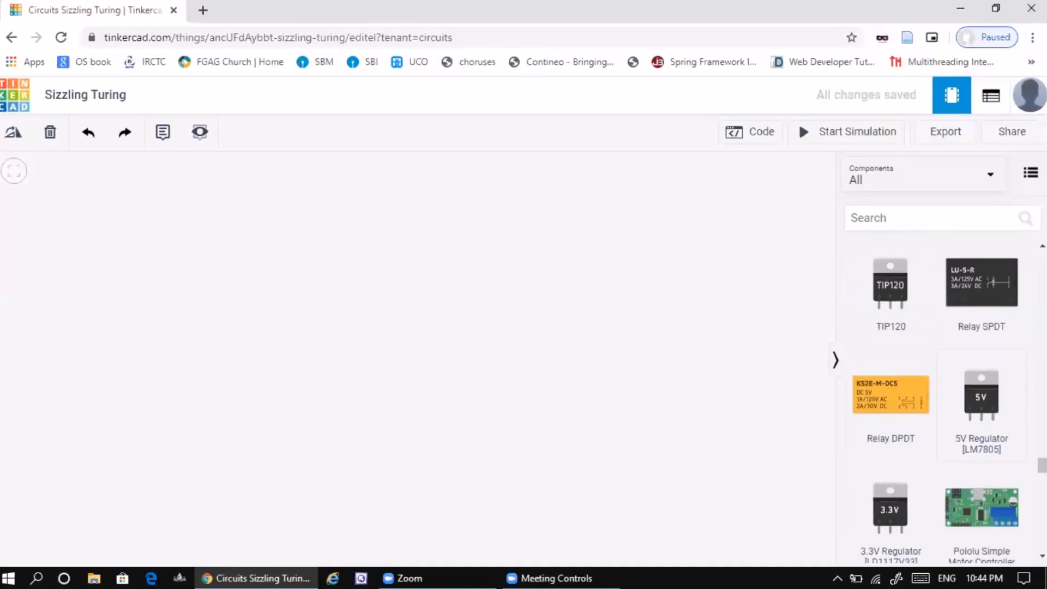
scroll(935, 382, "down", 7)
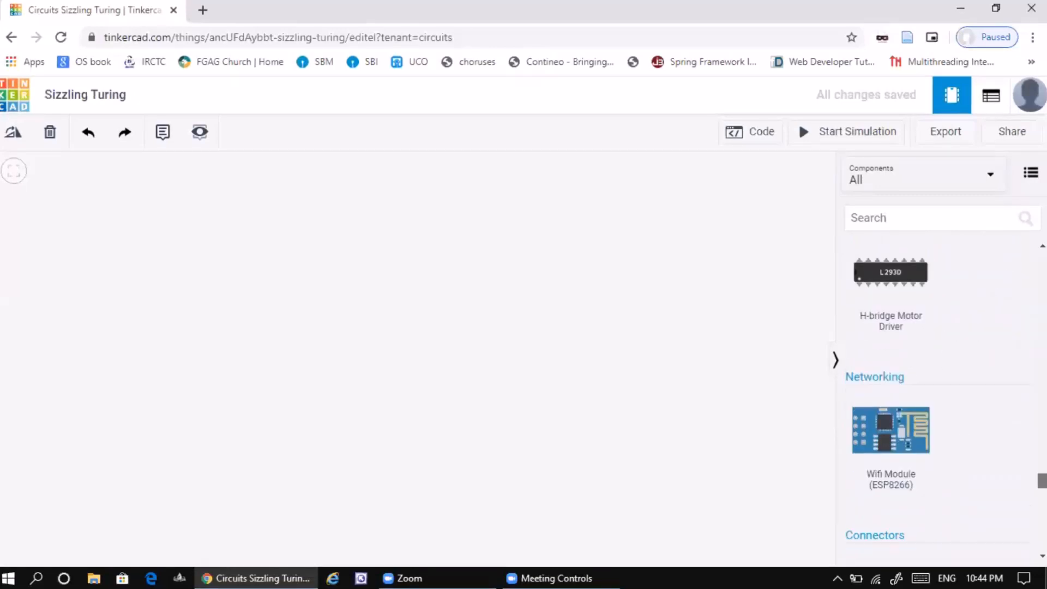
scroll(936, 382, "down", 8)
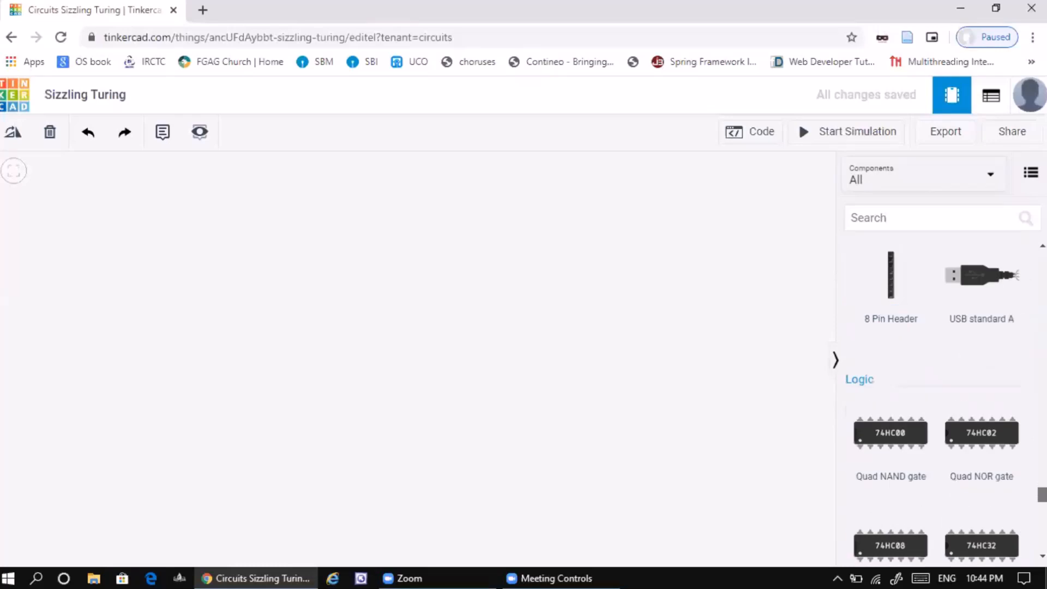
scroll(935, 382, "down", 1)
scroll(935, 382, "up", 2)
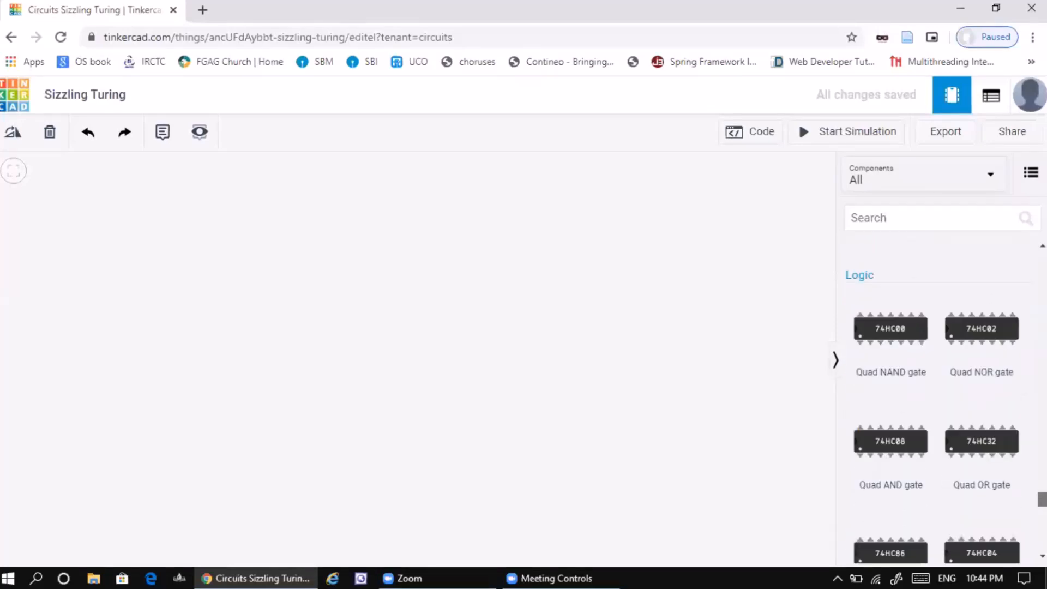
scroll(936, 382, "down", 10)
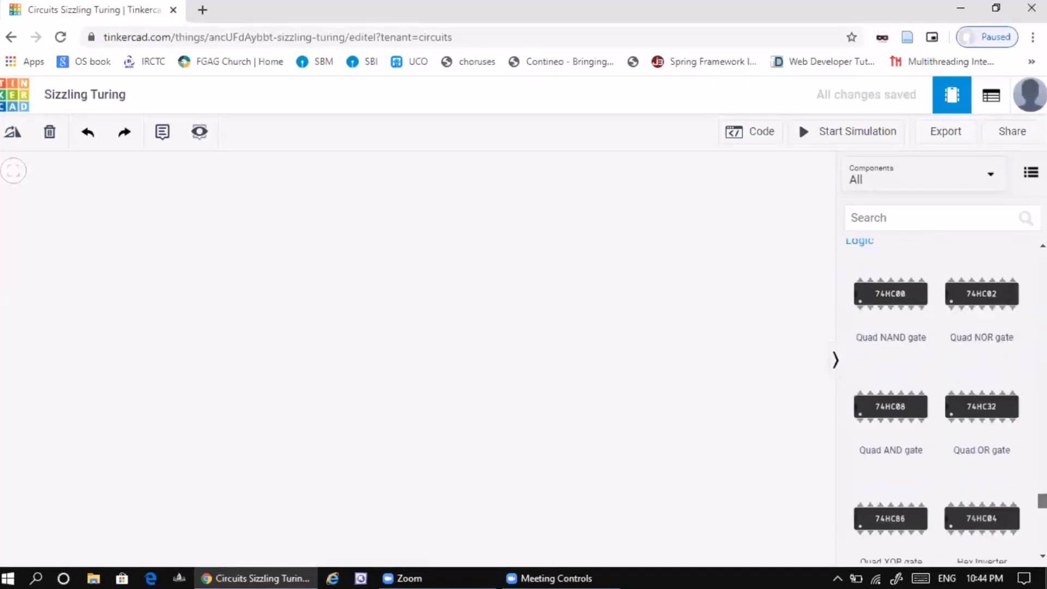
scroll(935, 382, "down", 8)
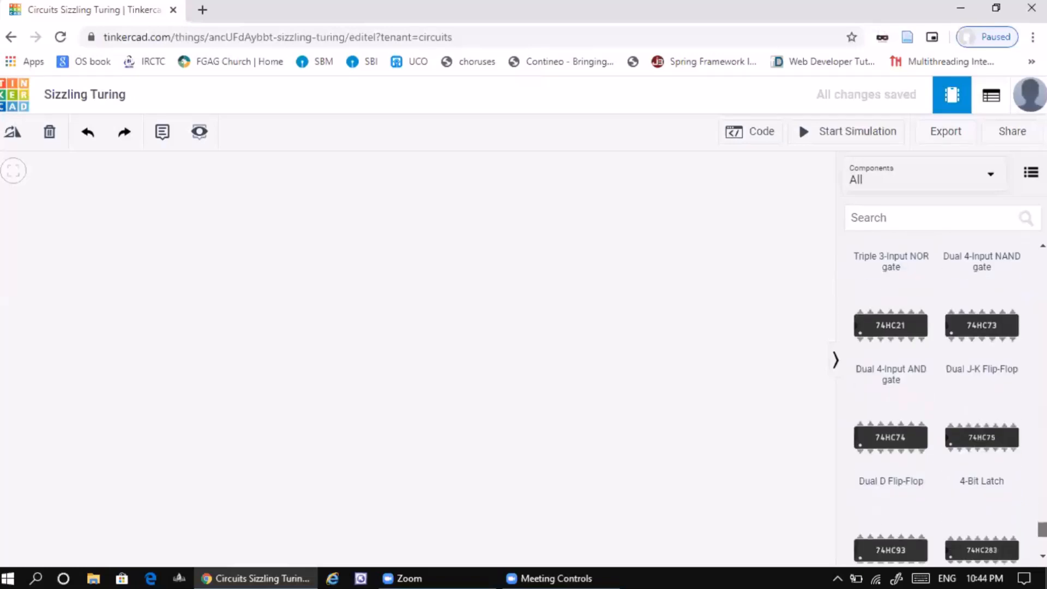
scroll(935, 382, "up", 10)
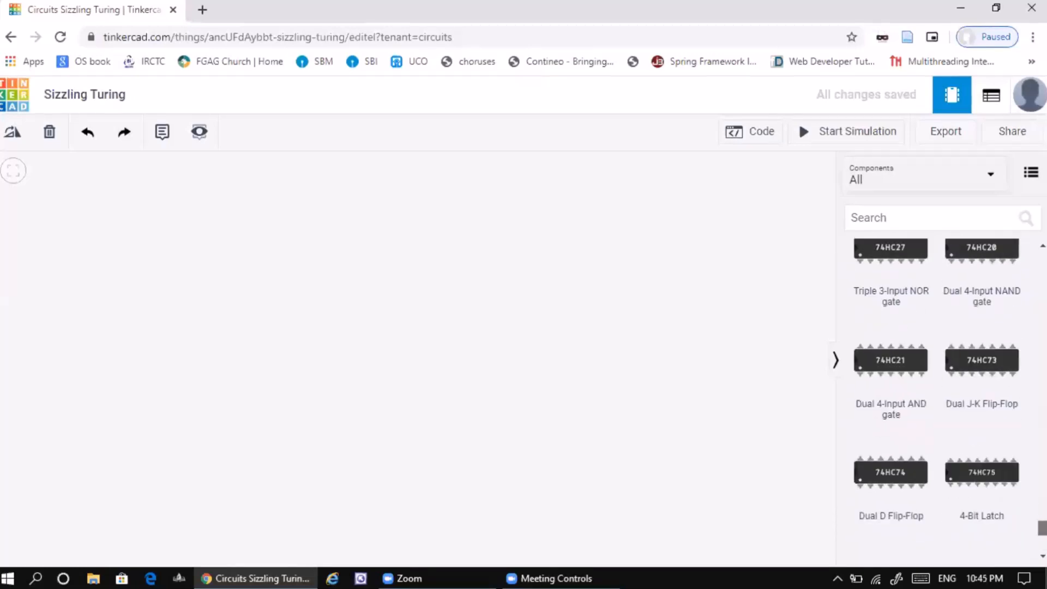
scroll(936, 382, "up", 15)
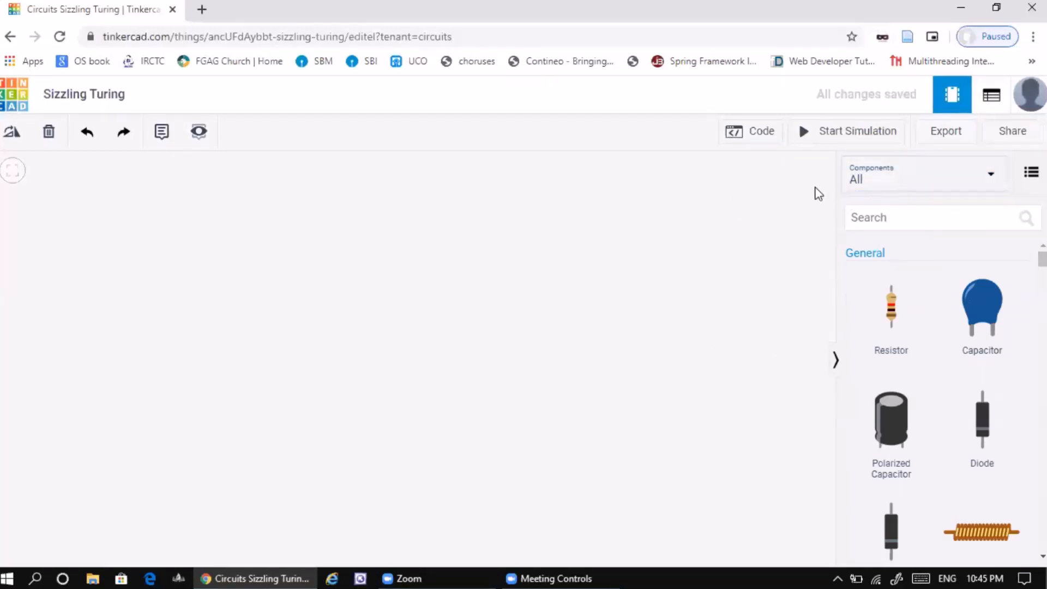
- Show all components and place an Arduino Uno R3 from the Microcontrollers group near the middle of the workplane
left_click(991, 180)
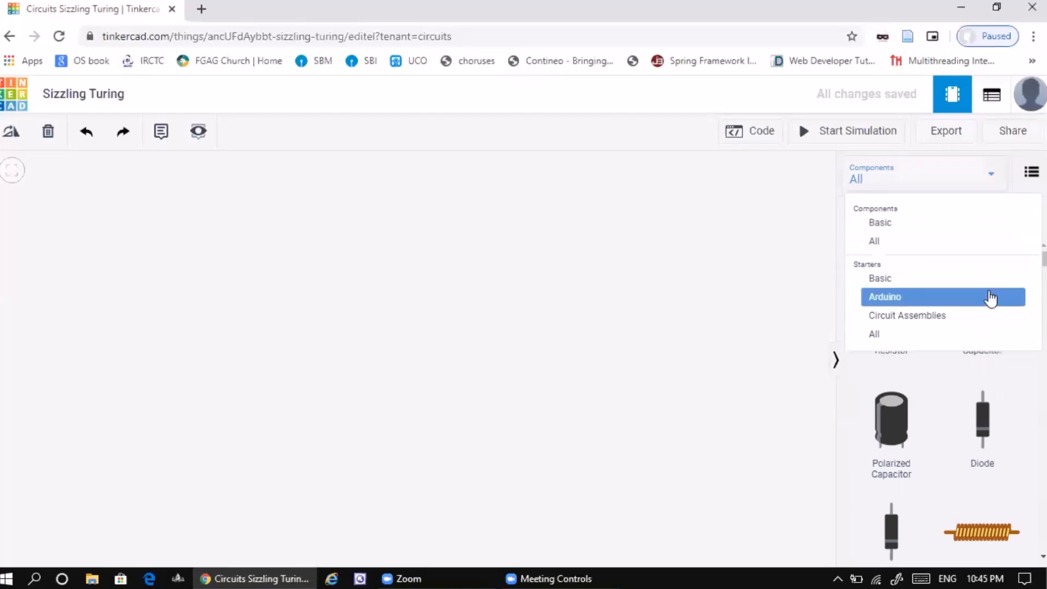
left_click(882, 243)
scroll(937, 399, "down", 15)
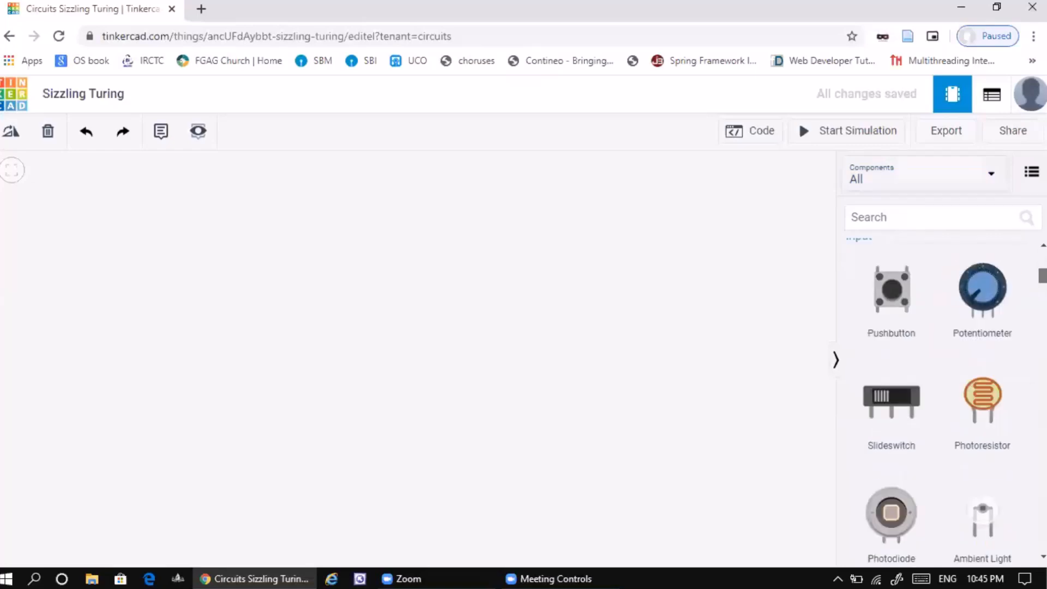
scroll(937, 398, "down", 15)
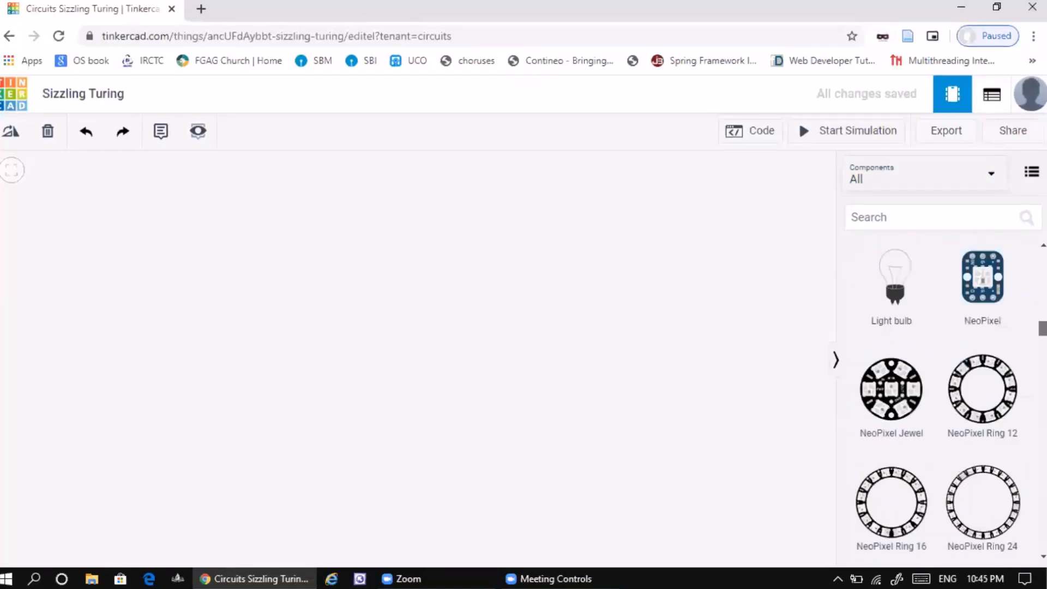
scroll(927, 399, "down", 6)
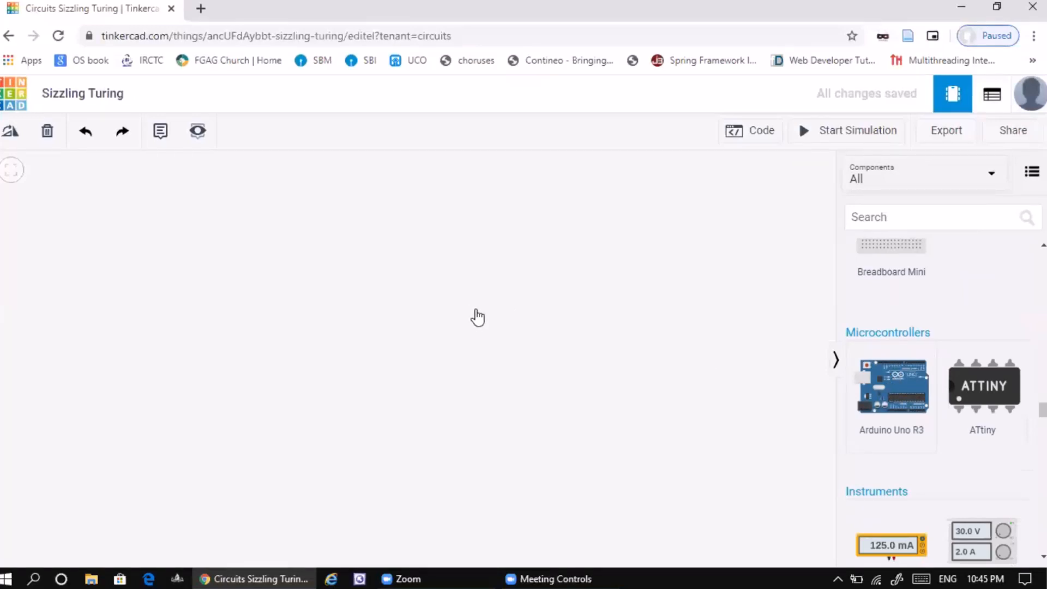
left_click(494, 287)
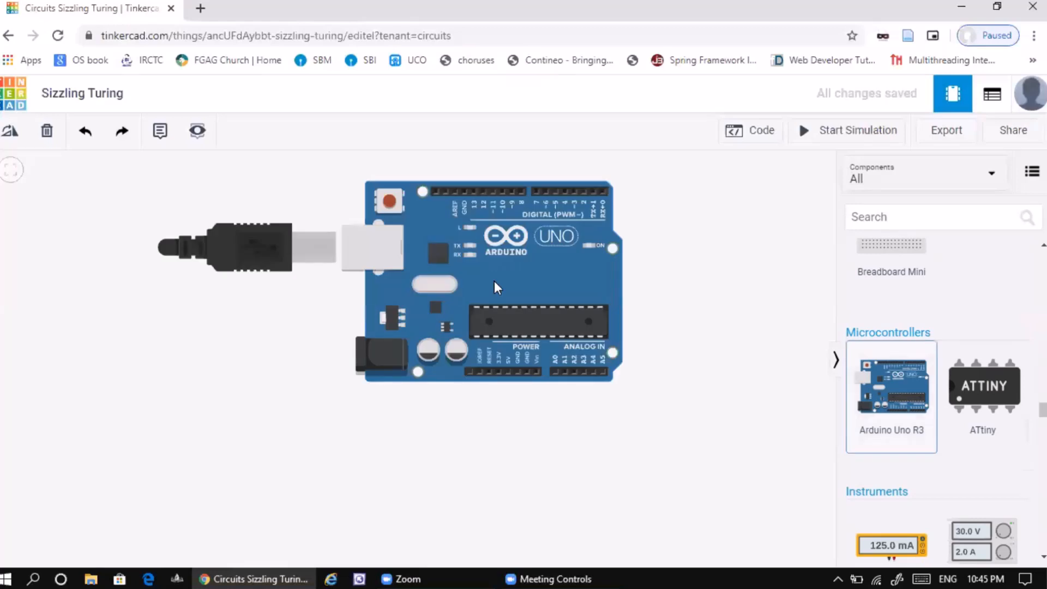
left_click_drag(446, 308, 421, 358)
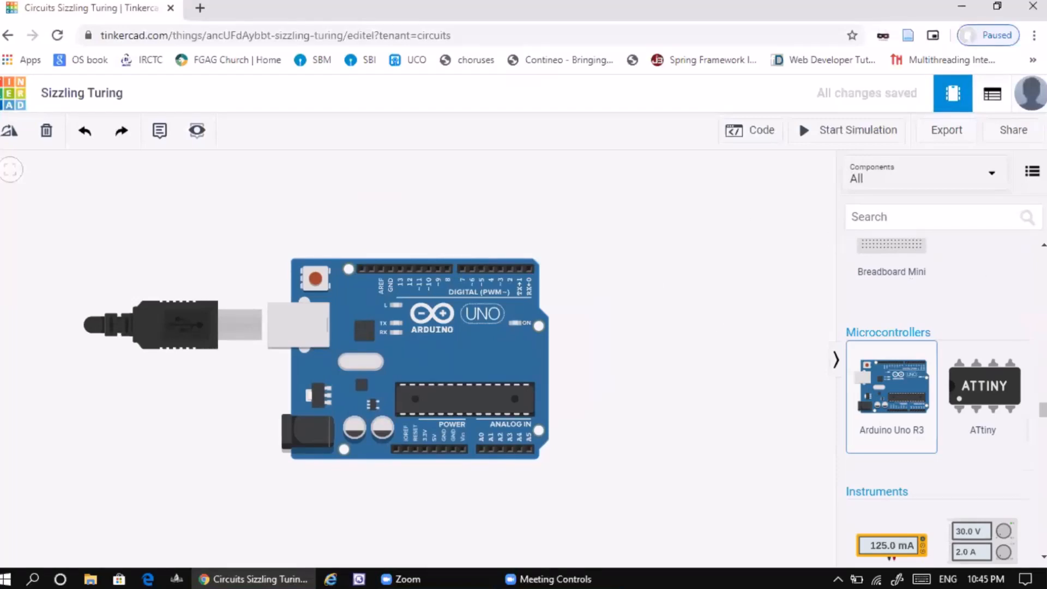
- Place an LED above the Arduino board and a resistor between the LED and the digital pins
left_click_drag(1043, 410, 1043, 316)
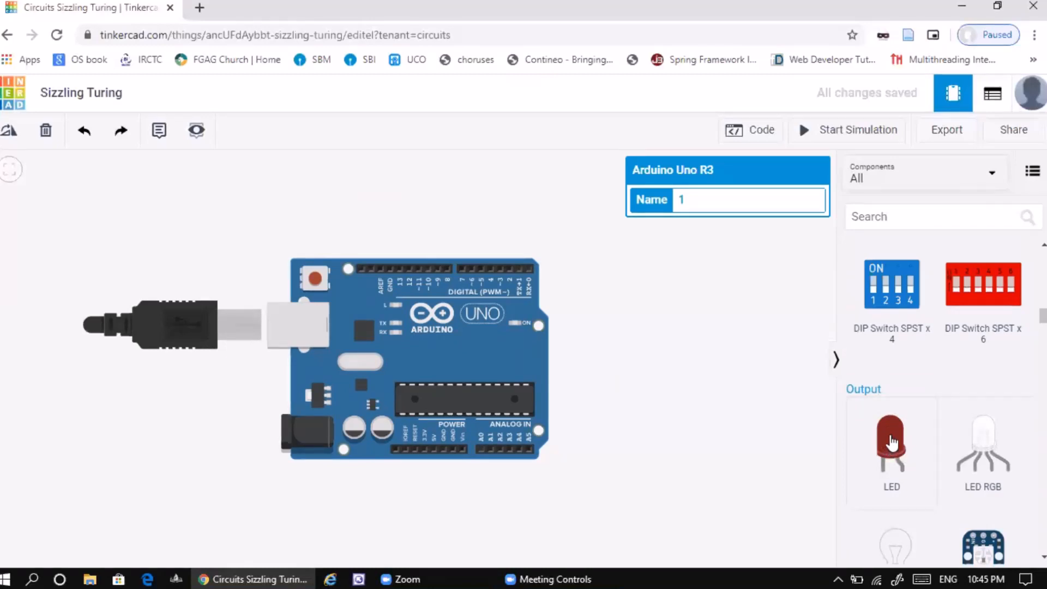
left_click_drag(893, 443, 461, 192)
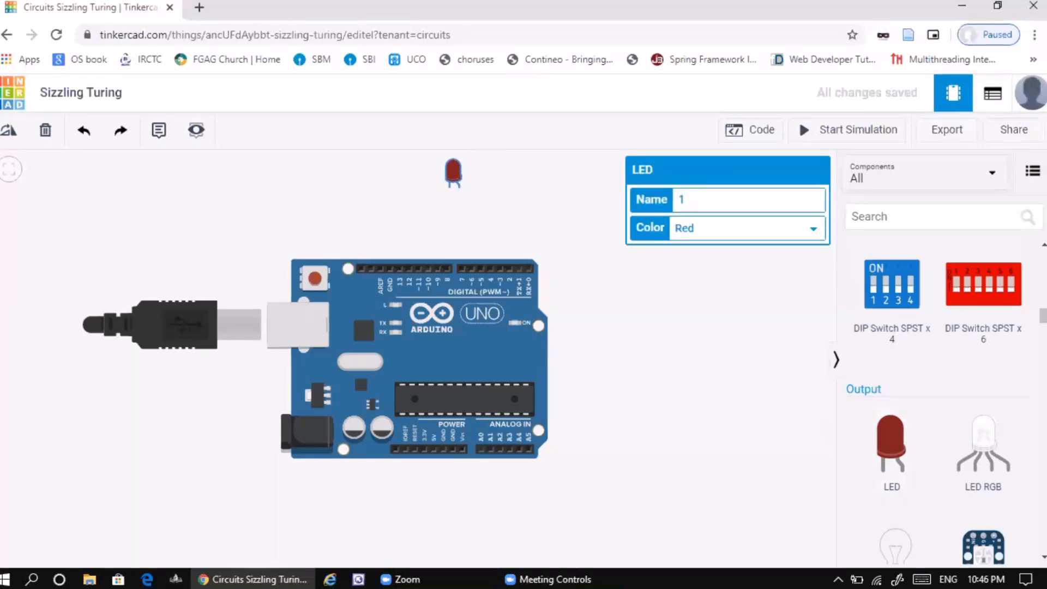
scroll(894, 305, "up", 5)
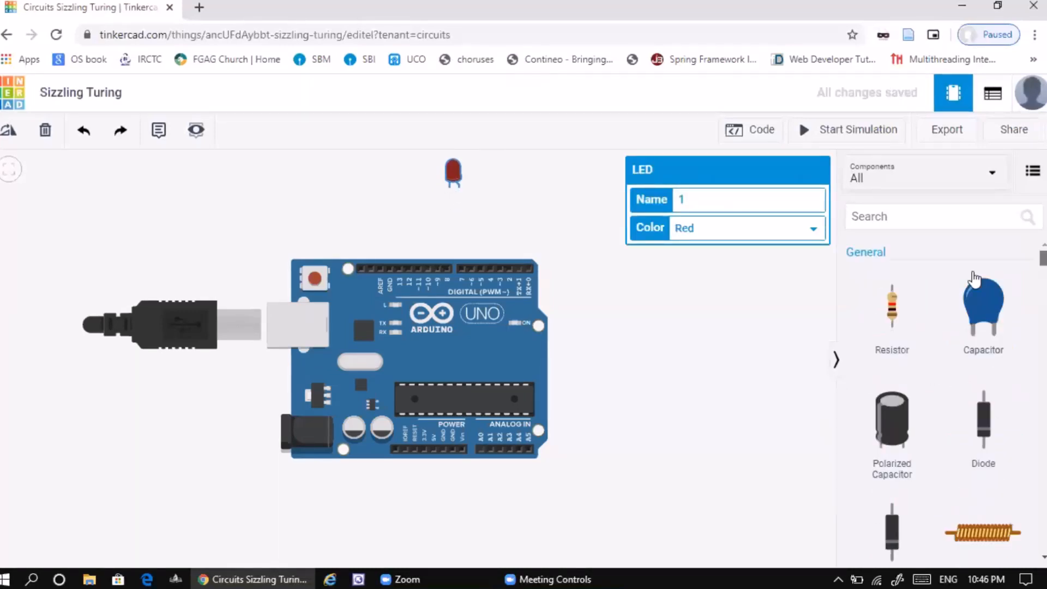
left_click_drag(896, 306, 467, 228)
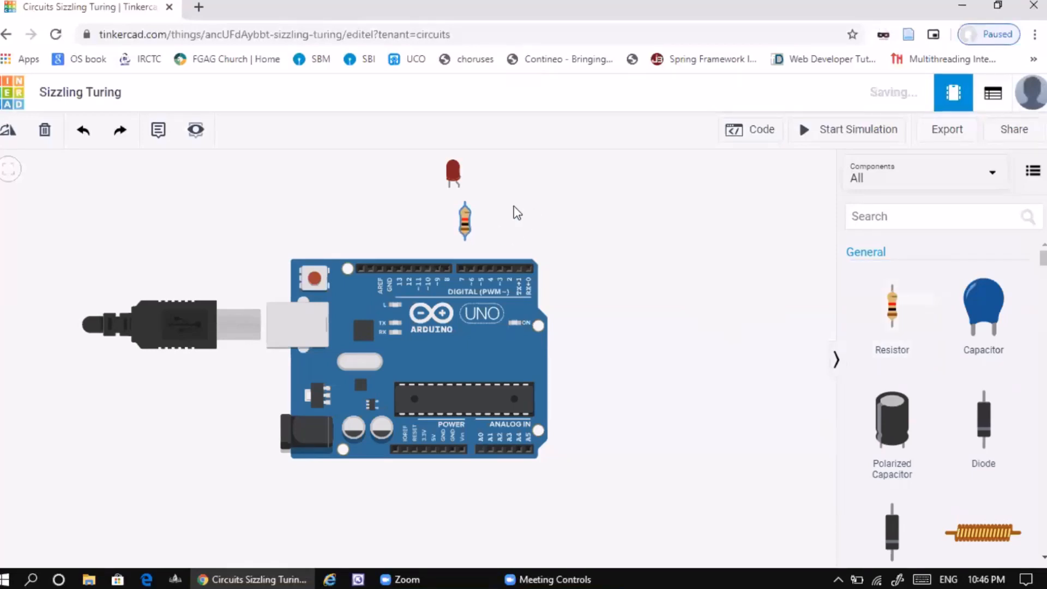
- Wire the LED's anode through the resistor to digital pin 7 and its other leg to the GND pin beside pin 13
left_click(464, 197)
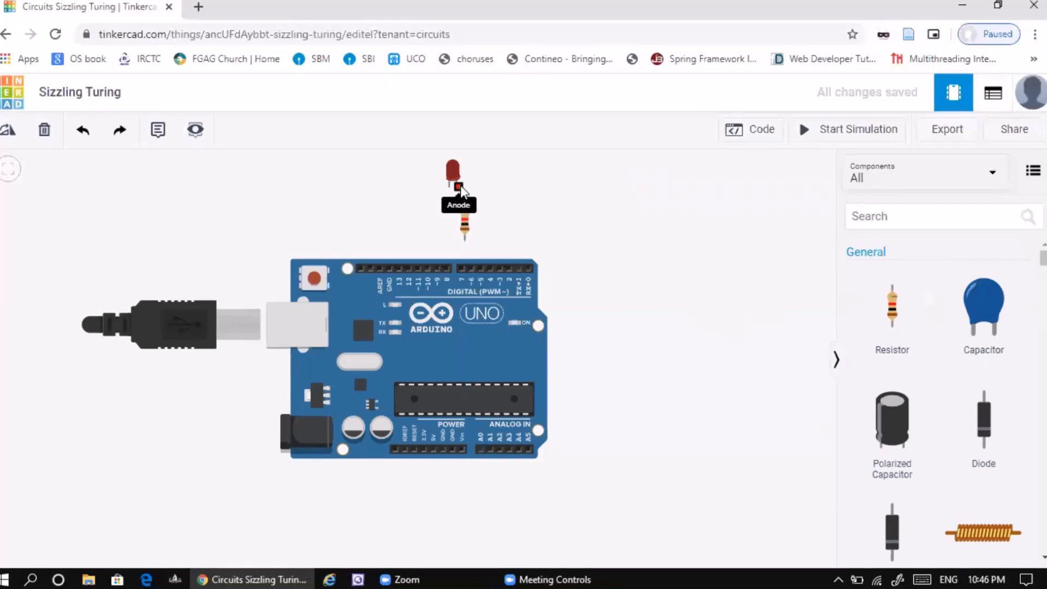
left_click_drag(458, 188, 463, 267)
left_click(463, 267)
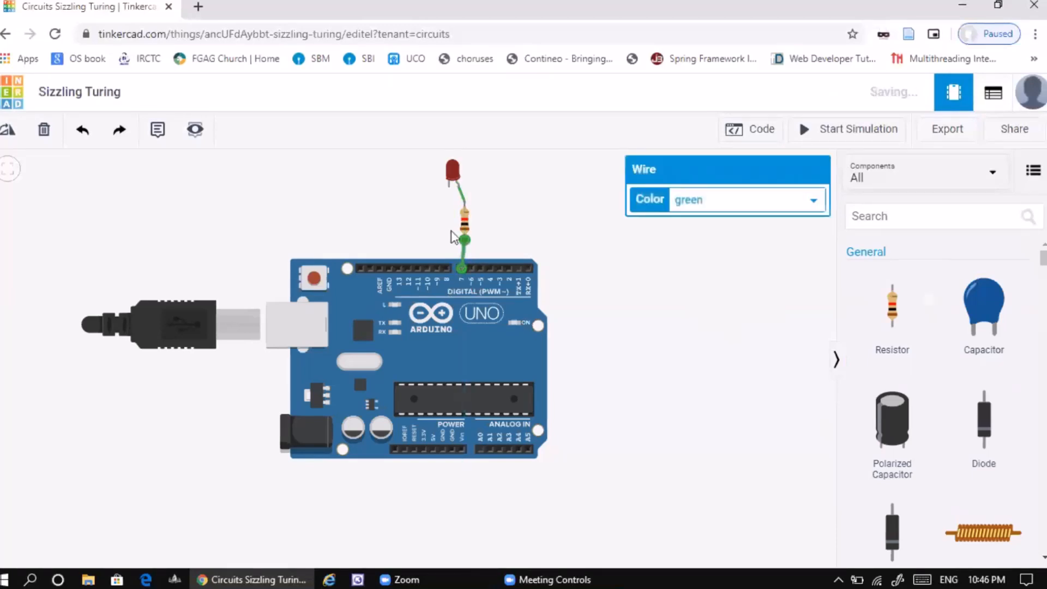
left_click_drag(450, 188, 389, 269)
left_click(388, 269)
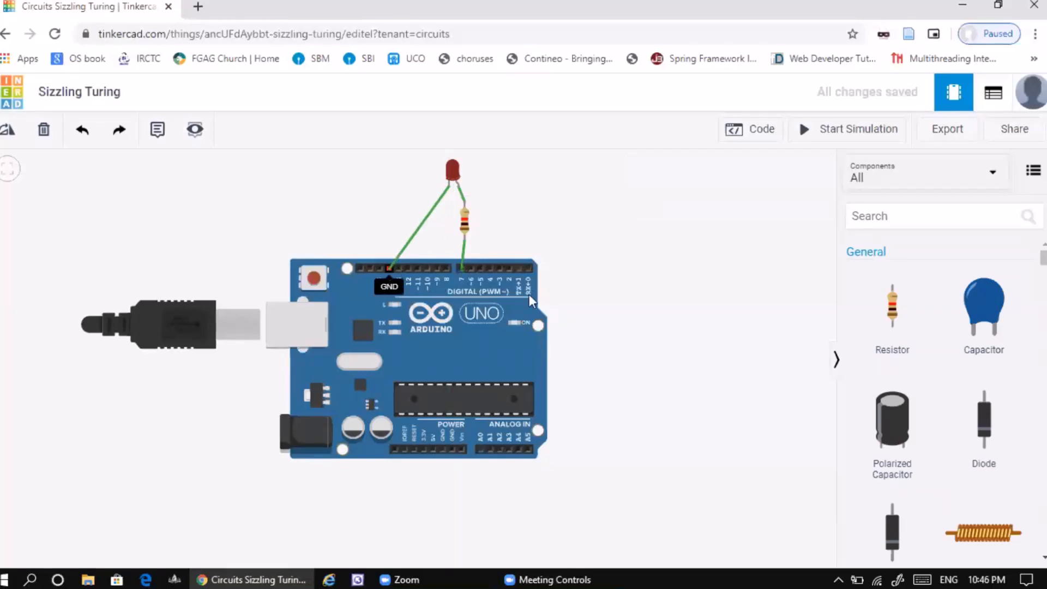
left_click(699, 328)
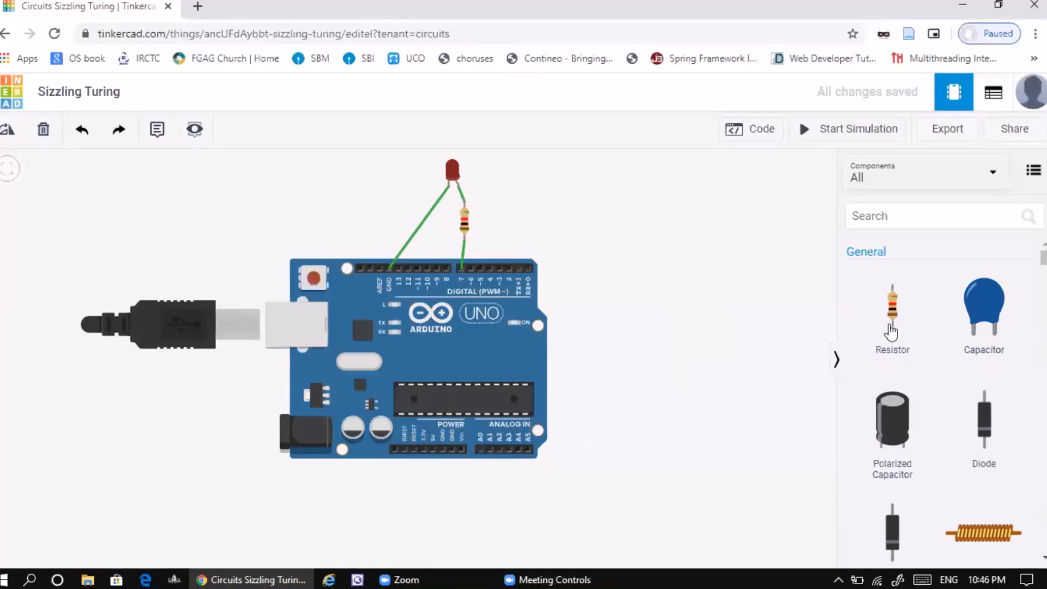
- Look through the Input components and sensors, and place a potentiometer beside the lower right corner of the Arduino
scroll(938, 382, "down", 8)
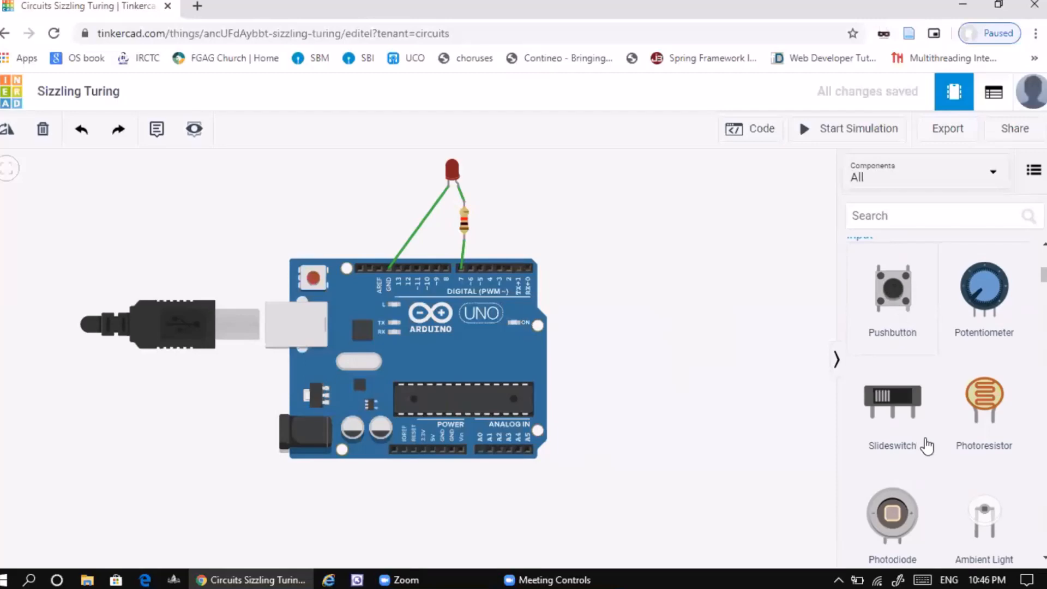
scroll(948, 422, "down", 2)
scroll(948, 423, "down", 2)
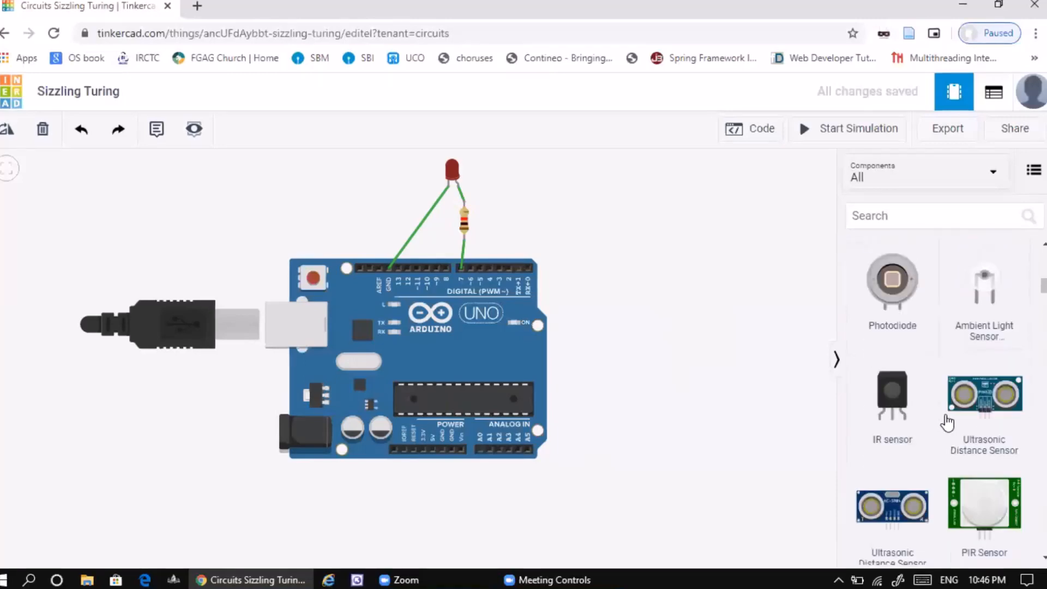
scroll(989, 406, "down", 2)
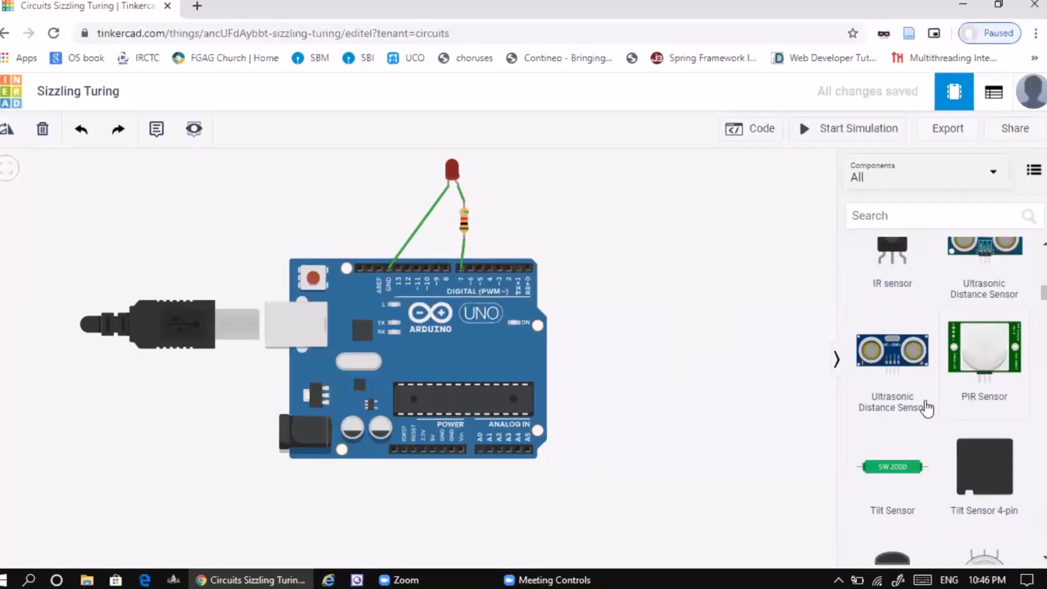
scroll(944, 472, "down", 3)
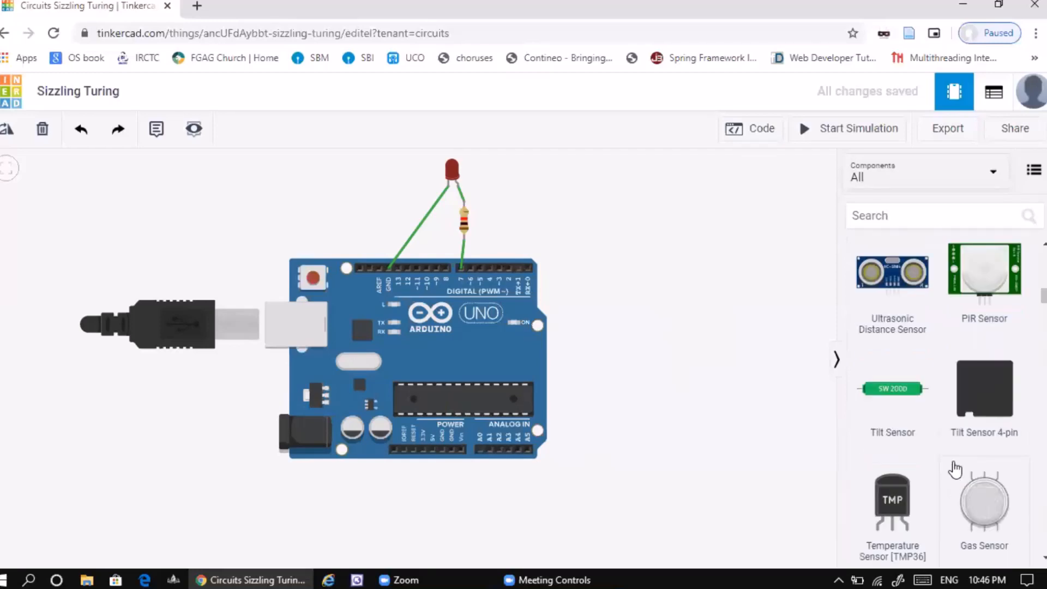
scroll(958, 467, "up", 7)
scroll(950, 415, "up", 5)
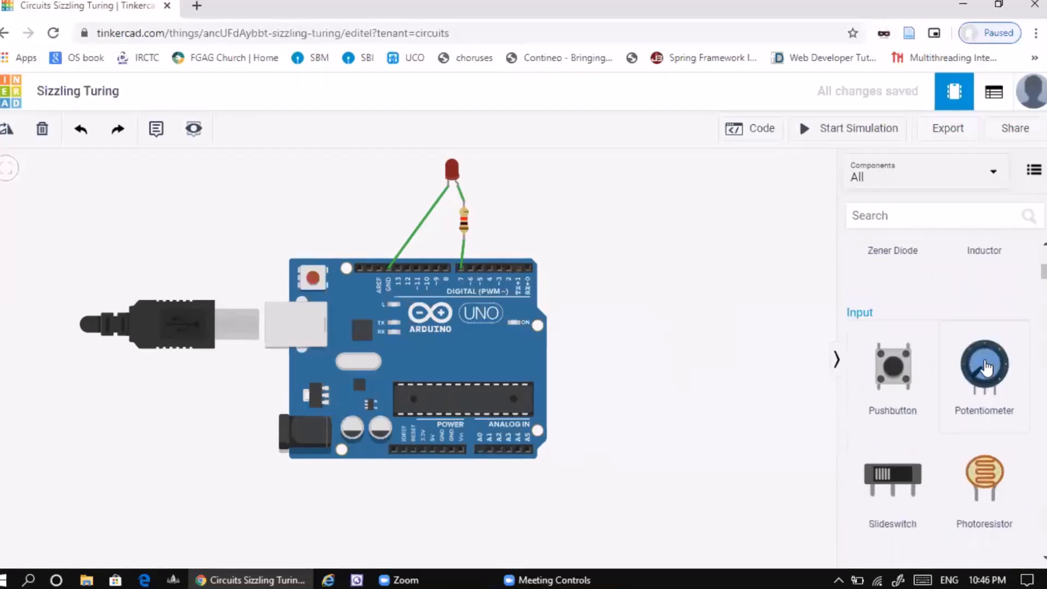
left_click_drag(986, 369, 623, 497)
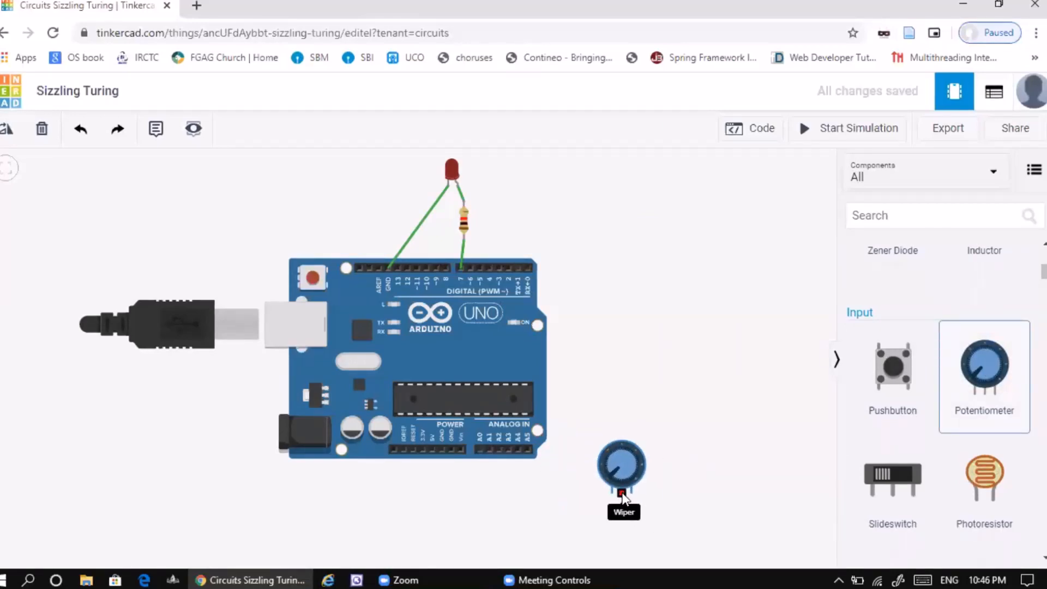
- Wire analog pin A0 to the potentiometer's leftmost terminal and a GND power pin to its wiper
left_click(480, 449)
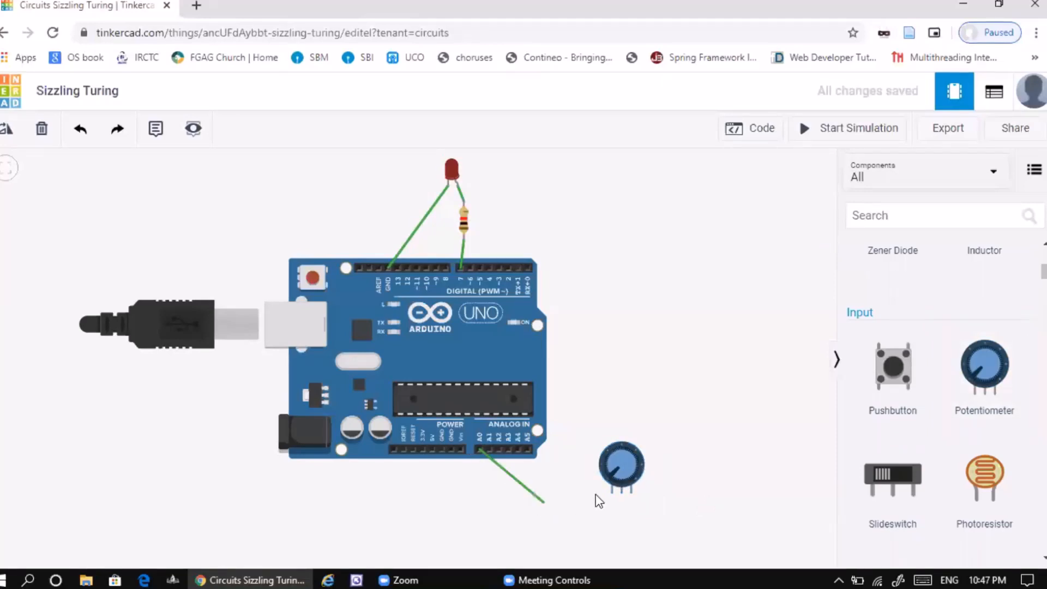
left_click(612, 492)
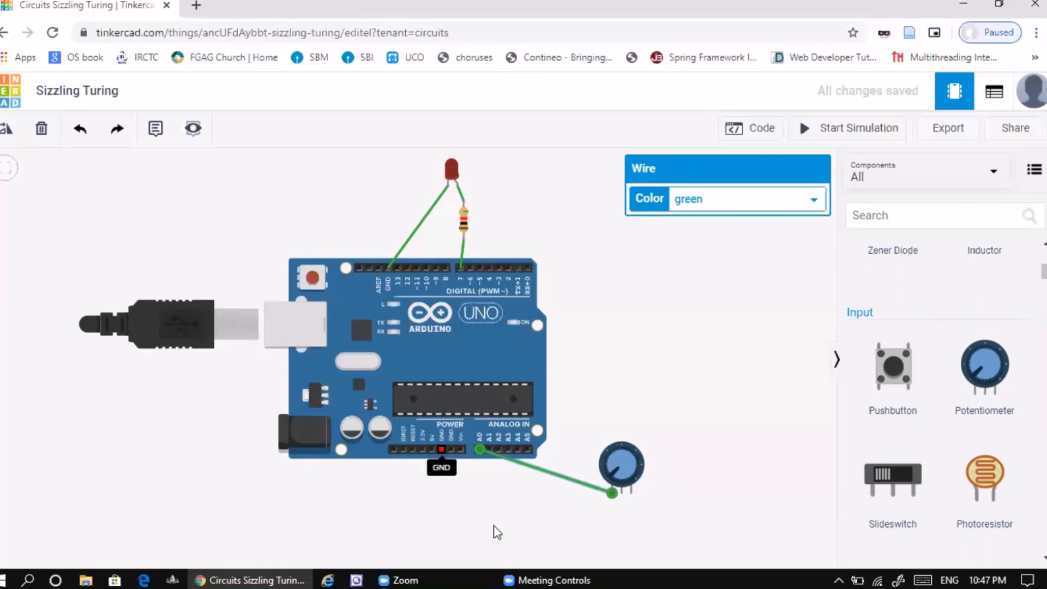
left_click(442, 449)
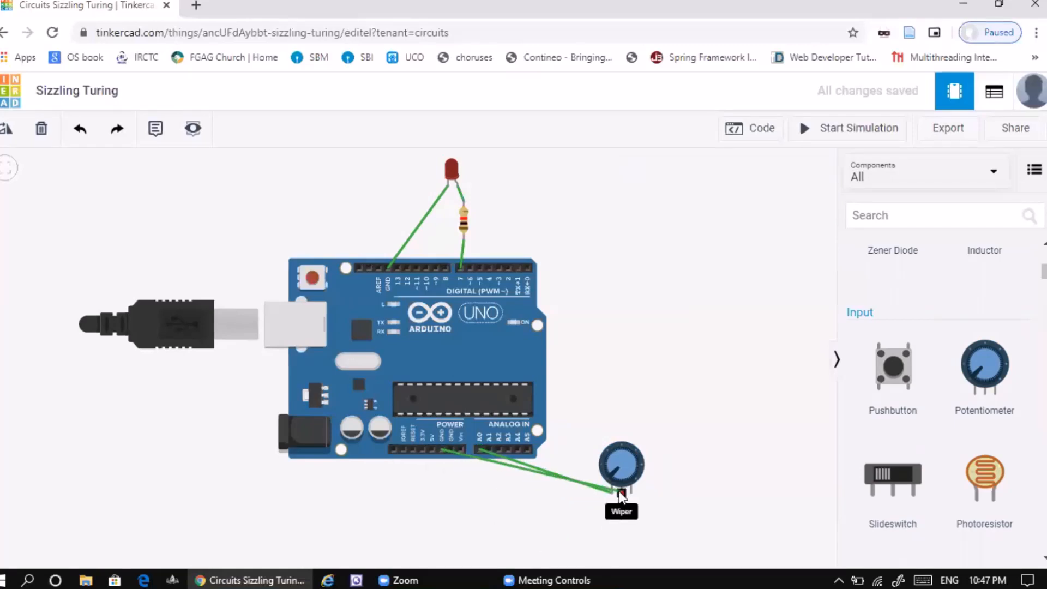
left_click(621, 494)
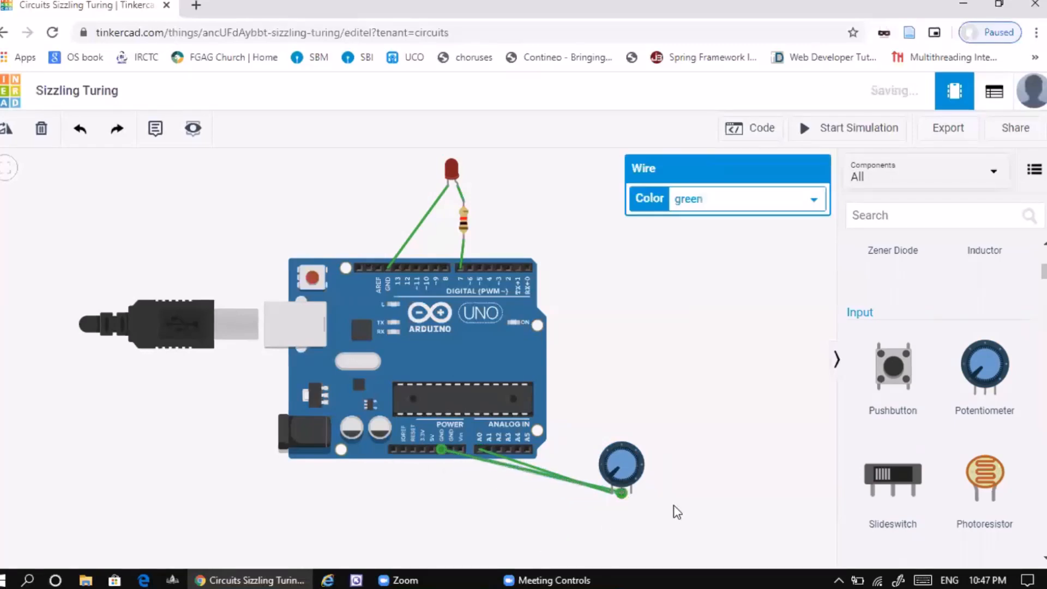
- Try yellow on the wire between GND and the potentiometer's wiper, and set its final color to purple
left_click(498, 465)
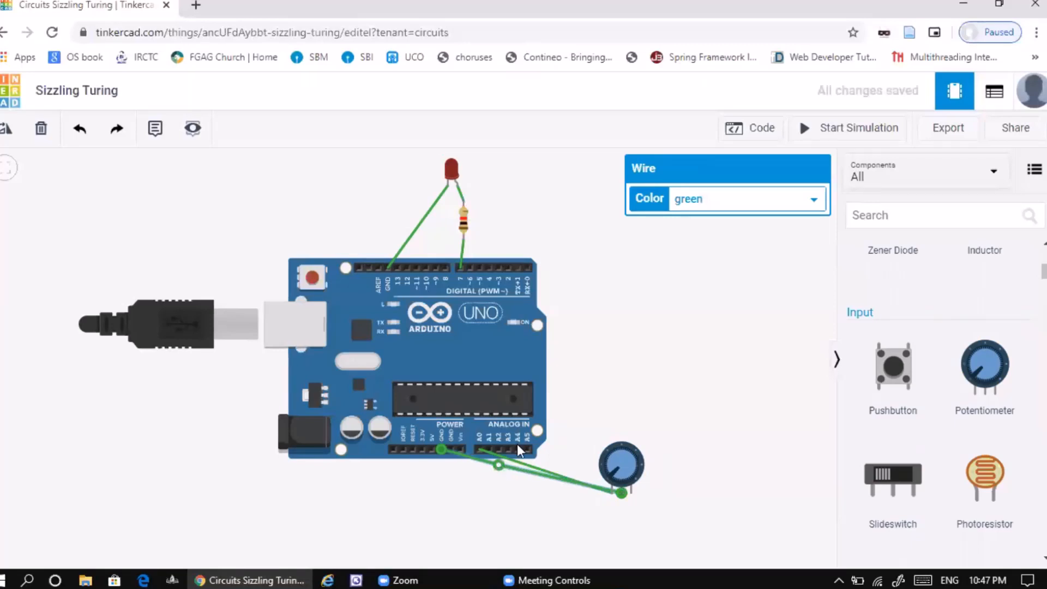
left_click(814, 200)
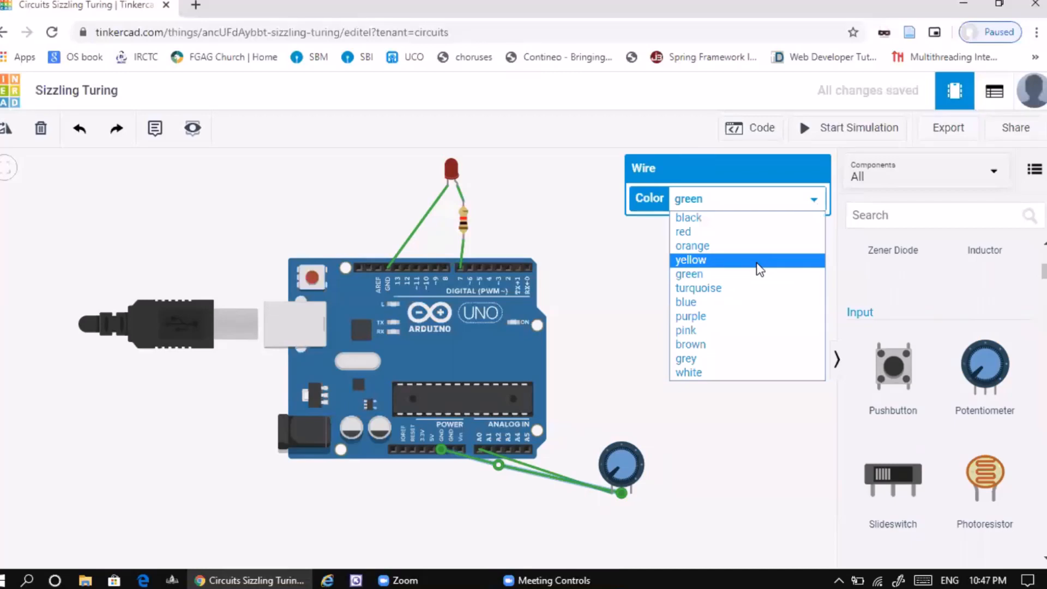
left_click(760, 267)
left_click(814, 203)
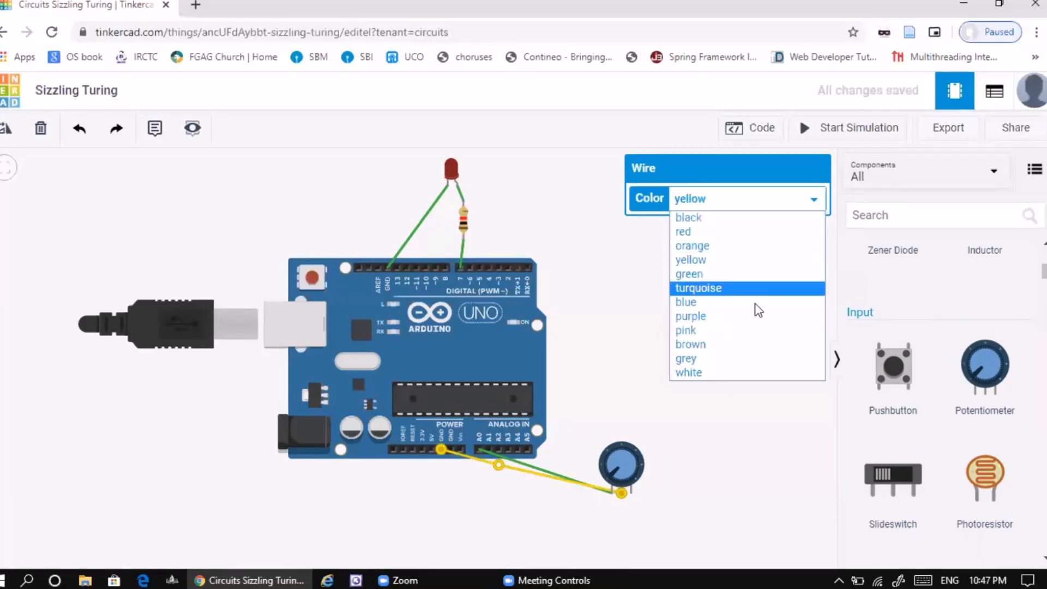
left_click(756, 319)
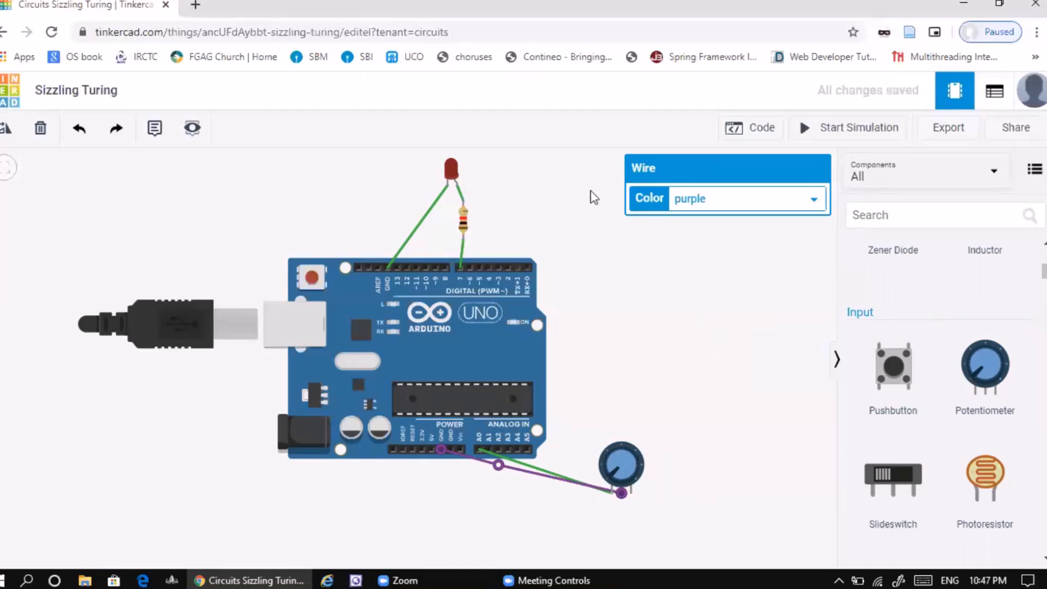
- Try blue on the LED, and set its final color to yellow
left_click(454, 172)
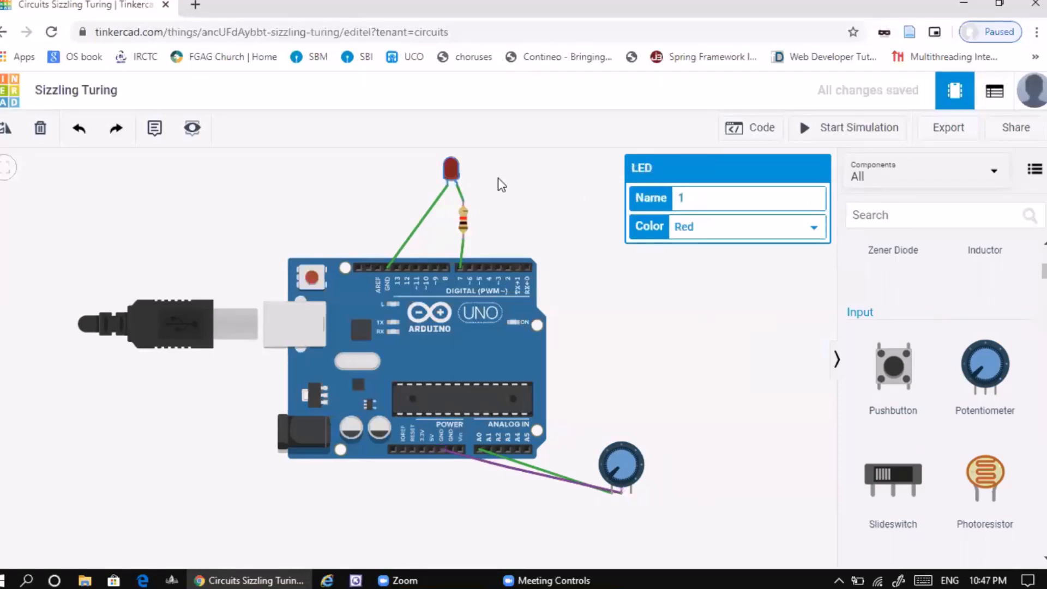
left_click(793, 226)
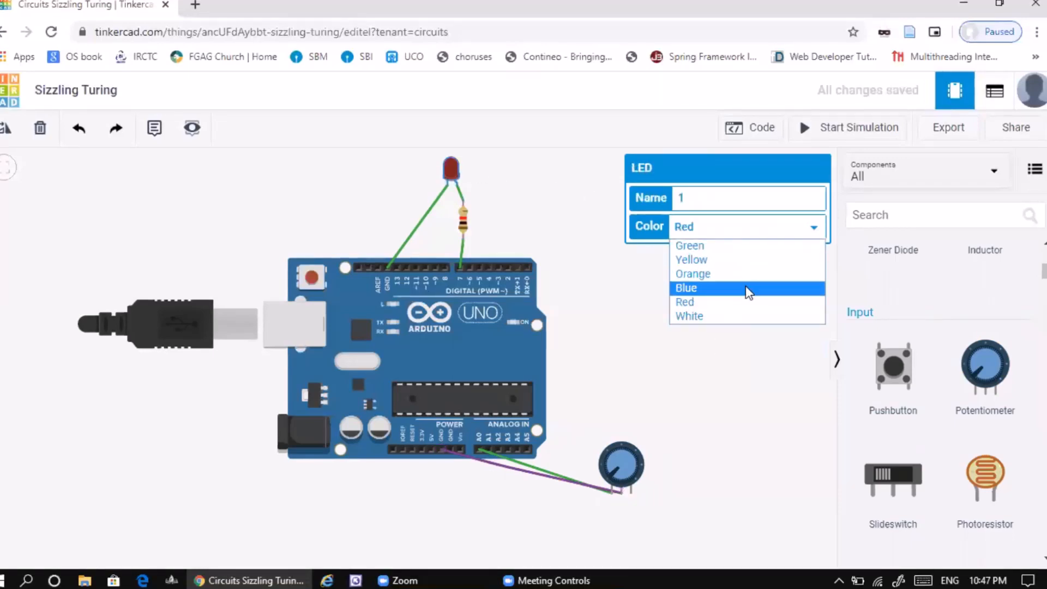
left_click(749, 289)
left_click(754, 228)
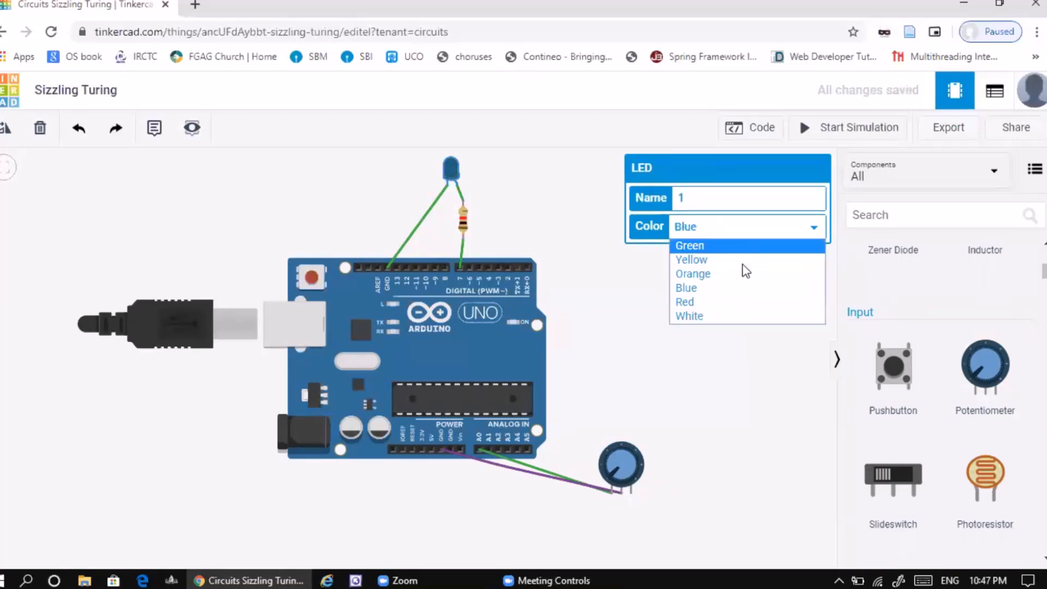
left_click(745, 260)
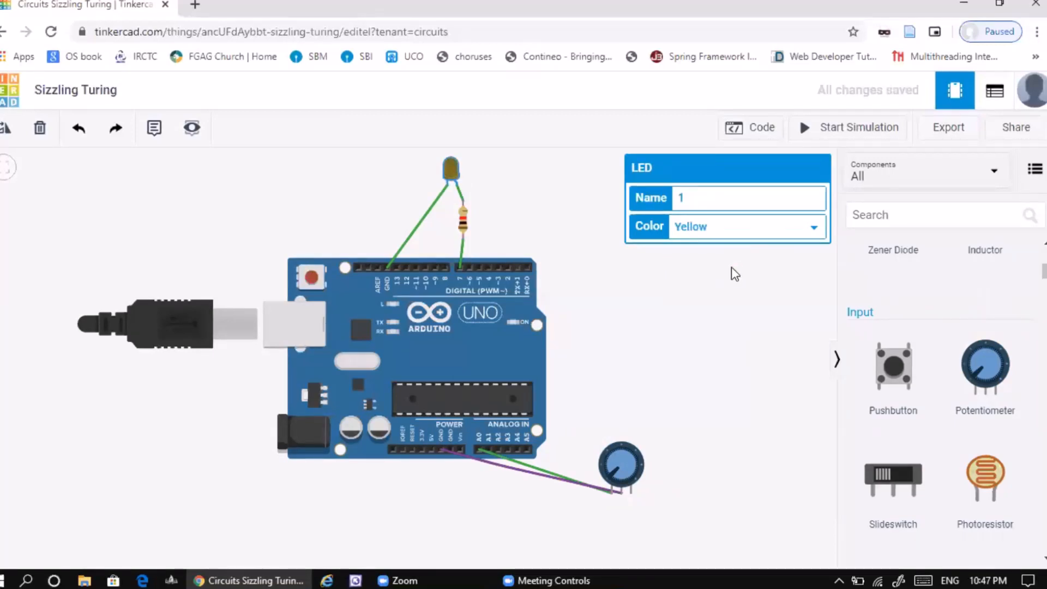
left_click(732, 267)
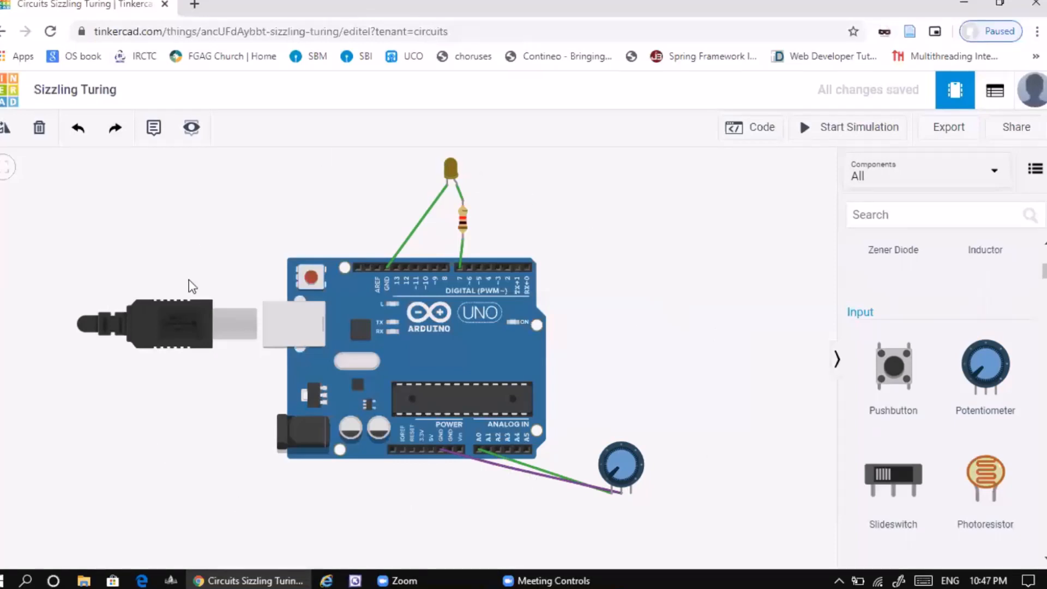
- Show the block code editor for the Arduino Uno R3
left_click(475, 449)
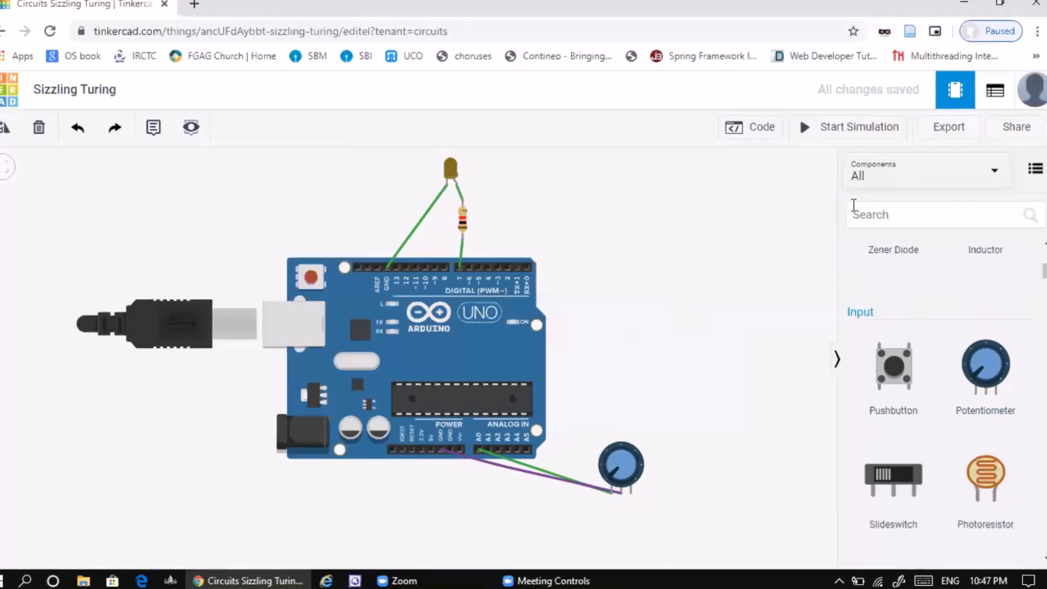
left_click(762, 130)
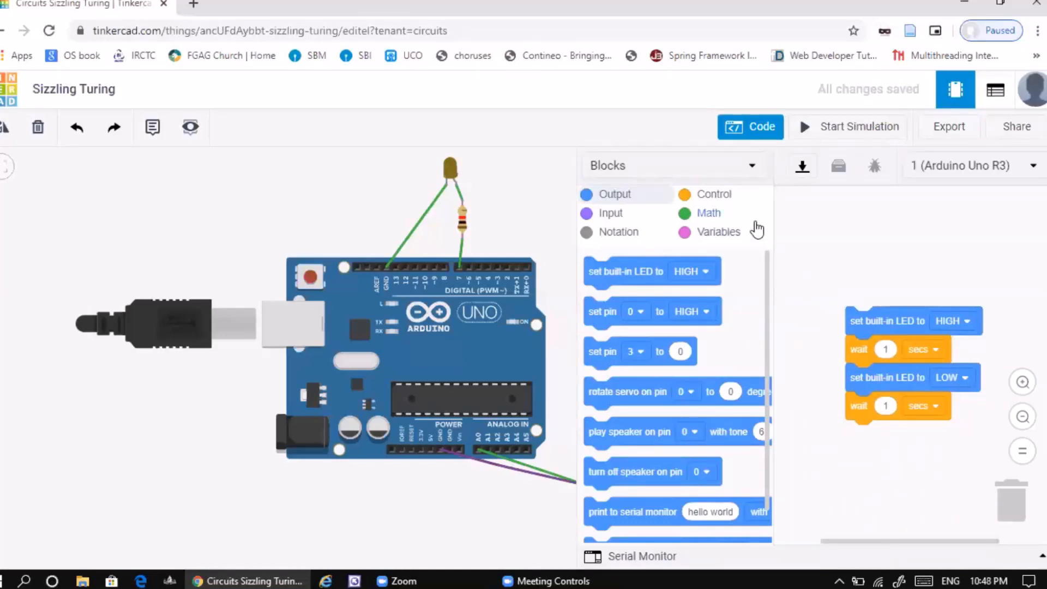
- Switch the Arduino Uno's code editor from Blocks to Text, accepting the loss of the blocks, and expand the Serial Monitor
left_click(751, 170)
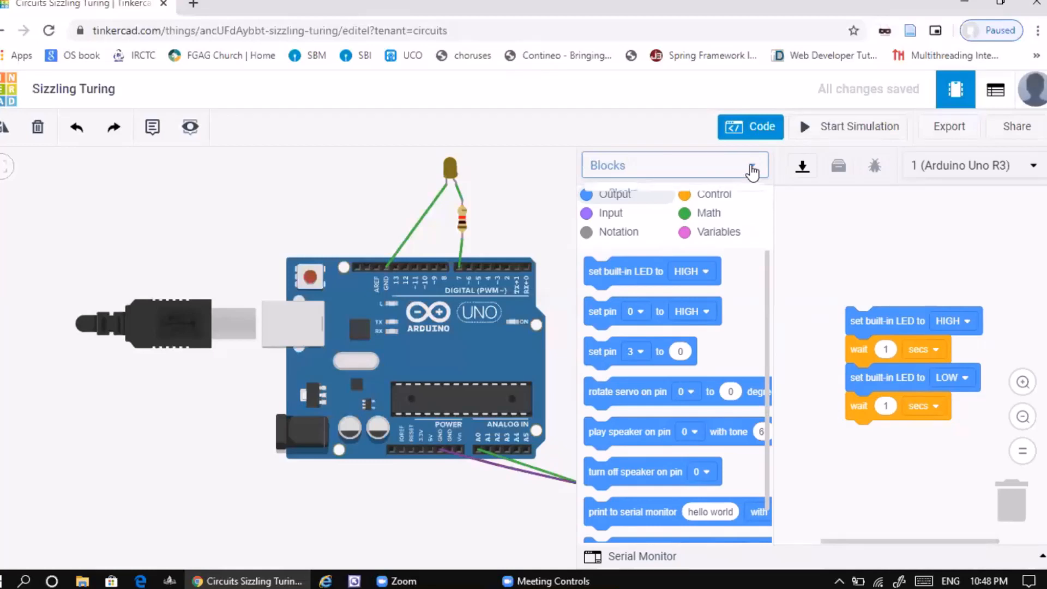
left_click(650, 236)
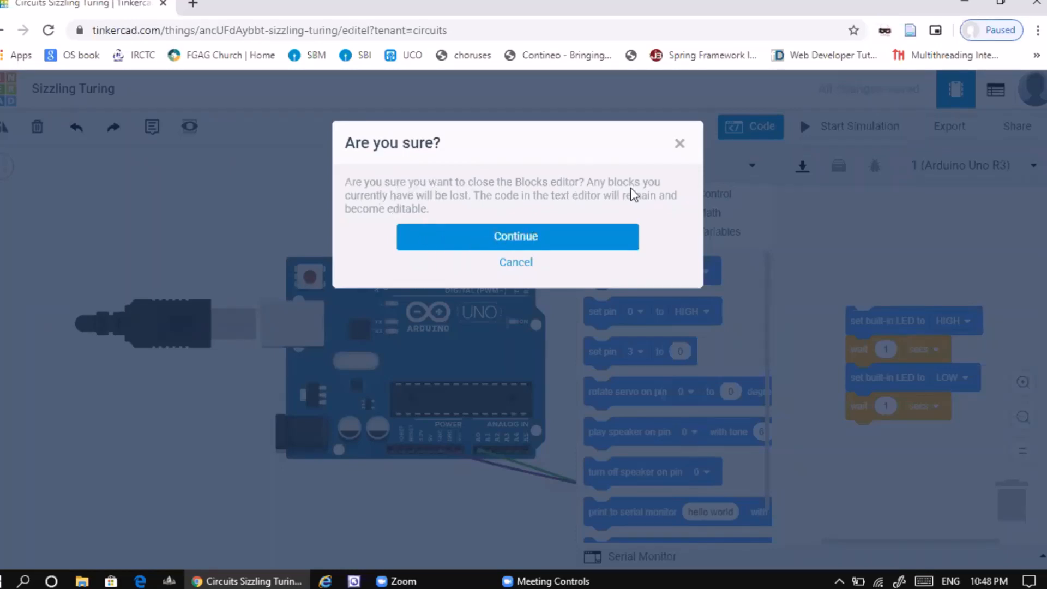
left_click(519, 236)
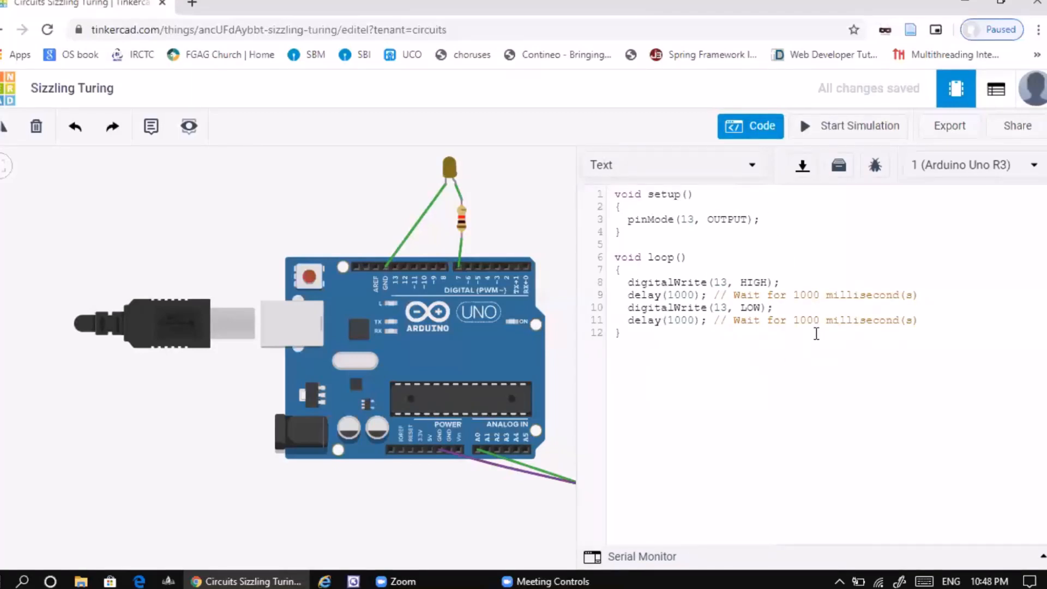
left_click(645, 560)
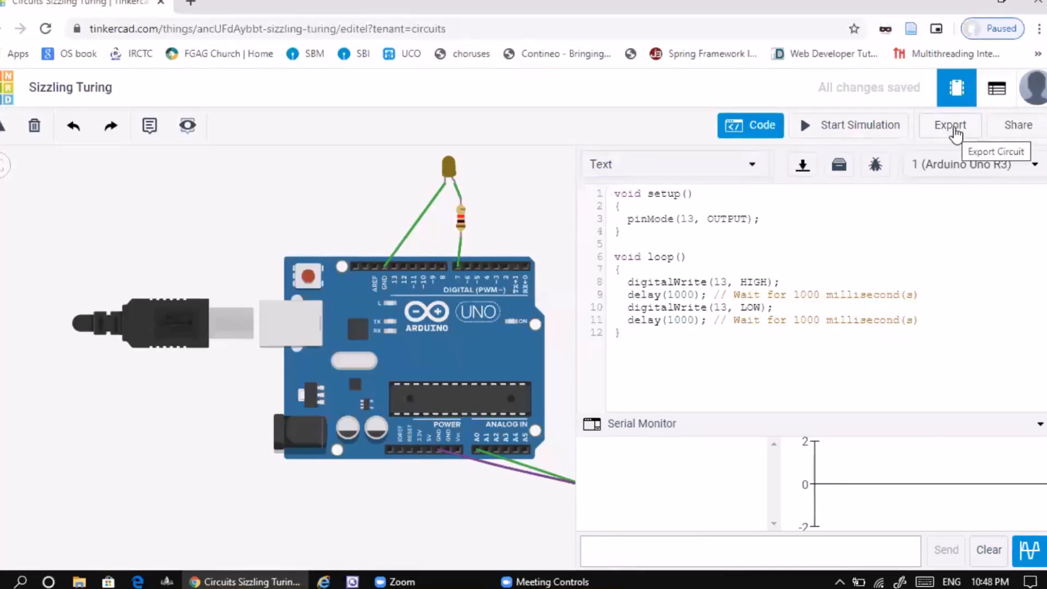
- Look at the circuit's EAGLE .BRD export option and at the design's sharing options, closing each dialog
left_click(955, 132)
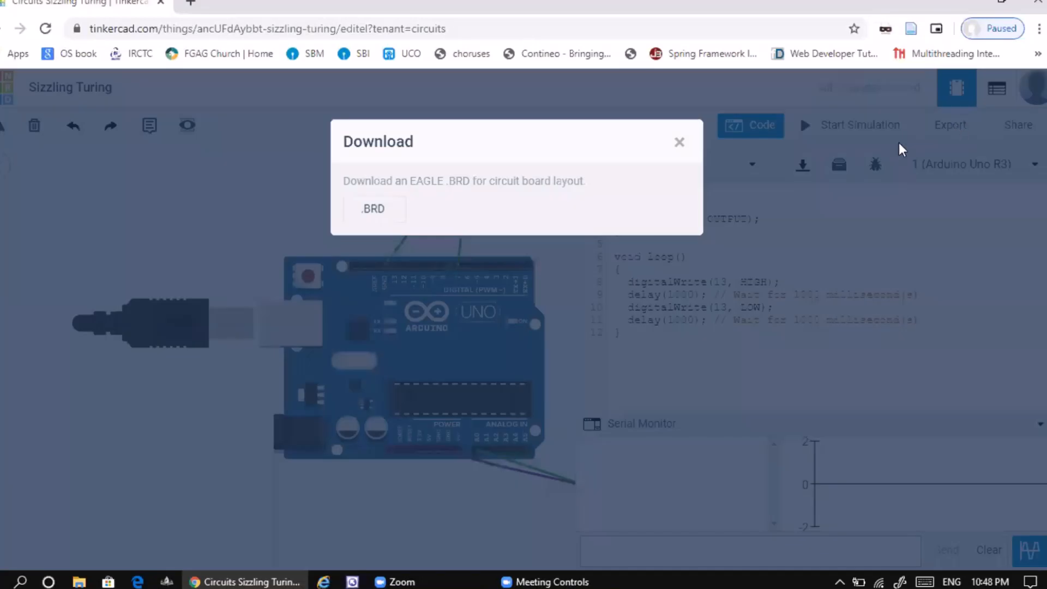
left_click(376, 219)
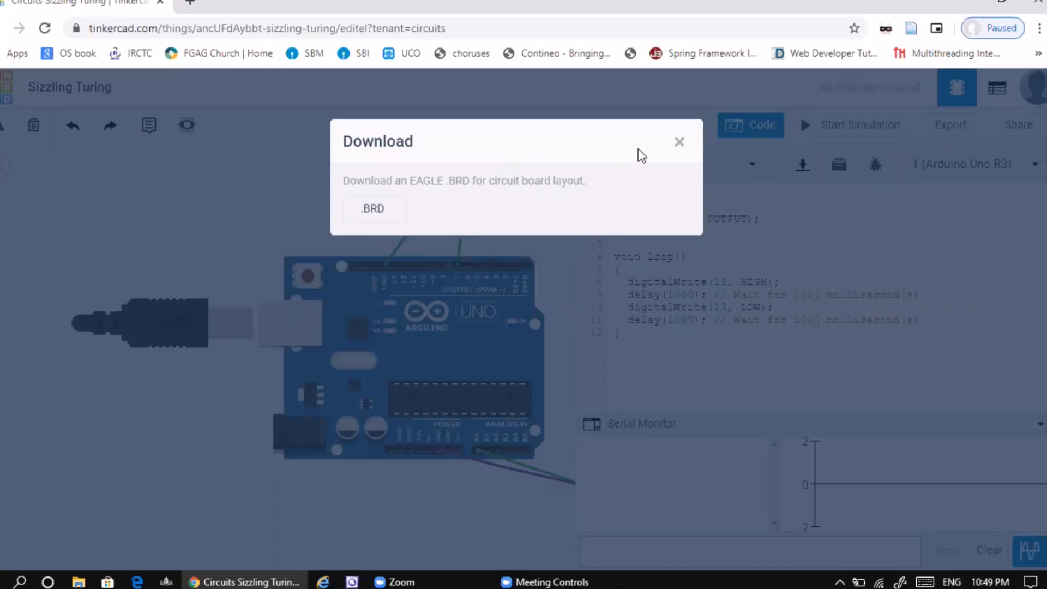
left_click(679, 143)
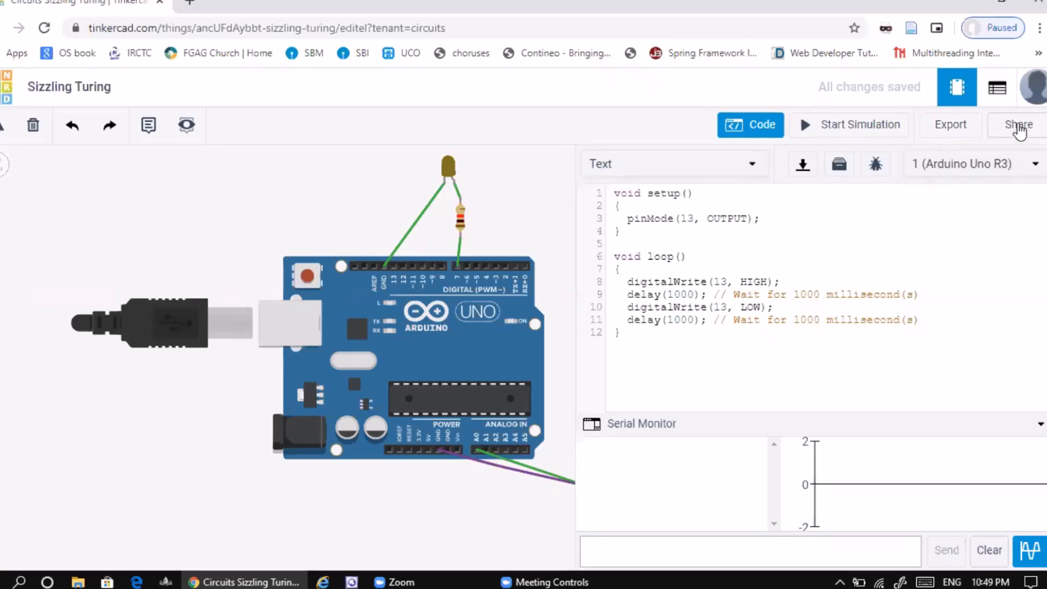
left_click(1020, 129)
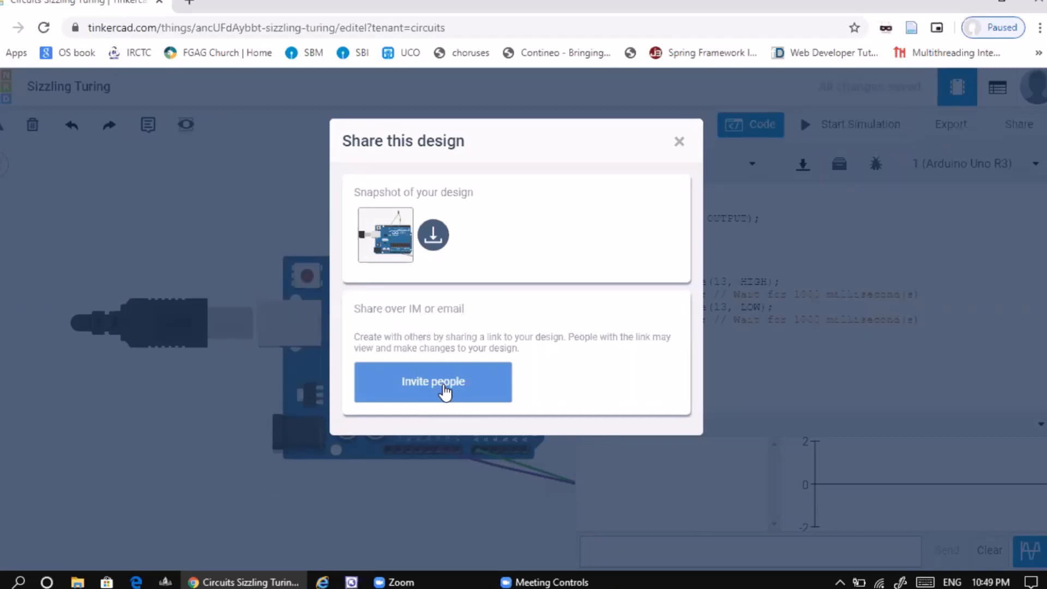
left_click(679, 143)
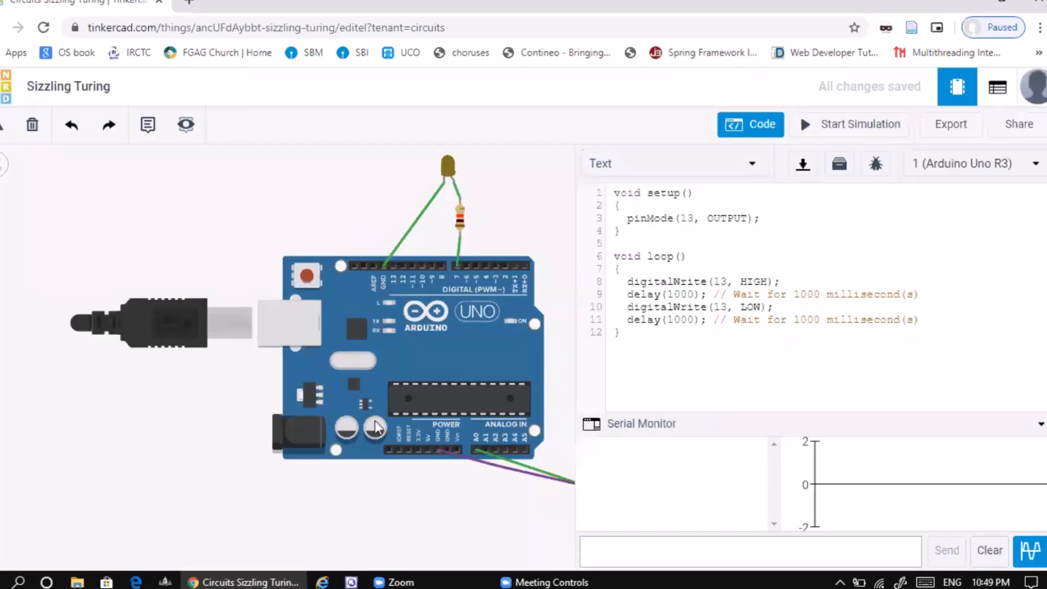
- Close the code editor and show the Arduino starters in the component library
left_click_drag(229, 251, 189, 250)
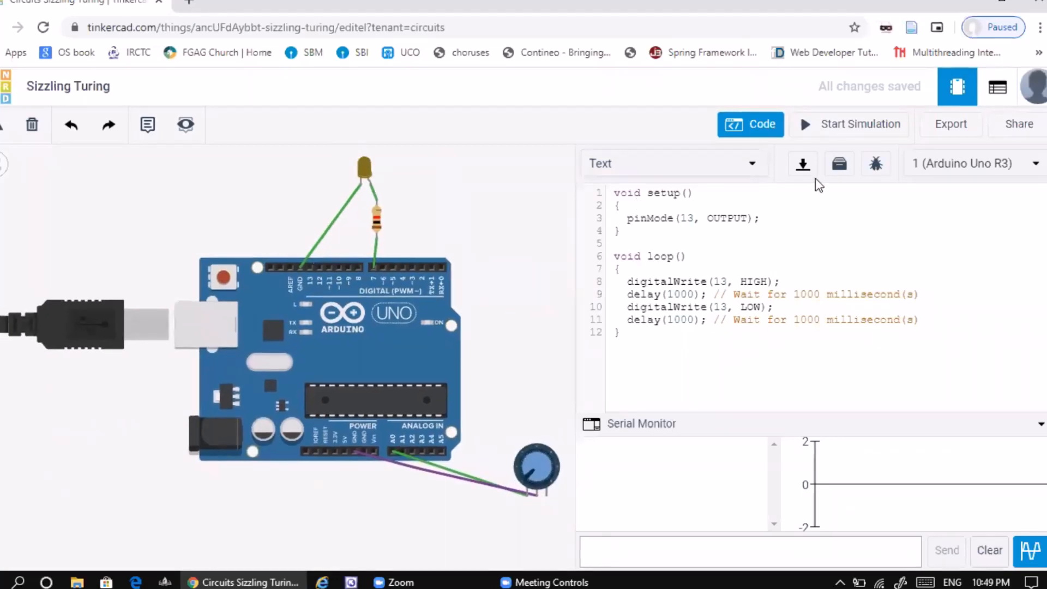
left_click(760, 130)
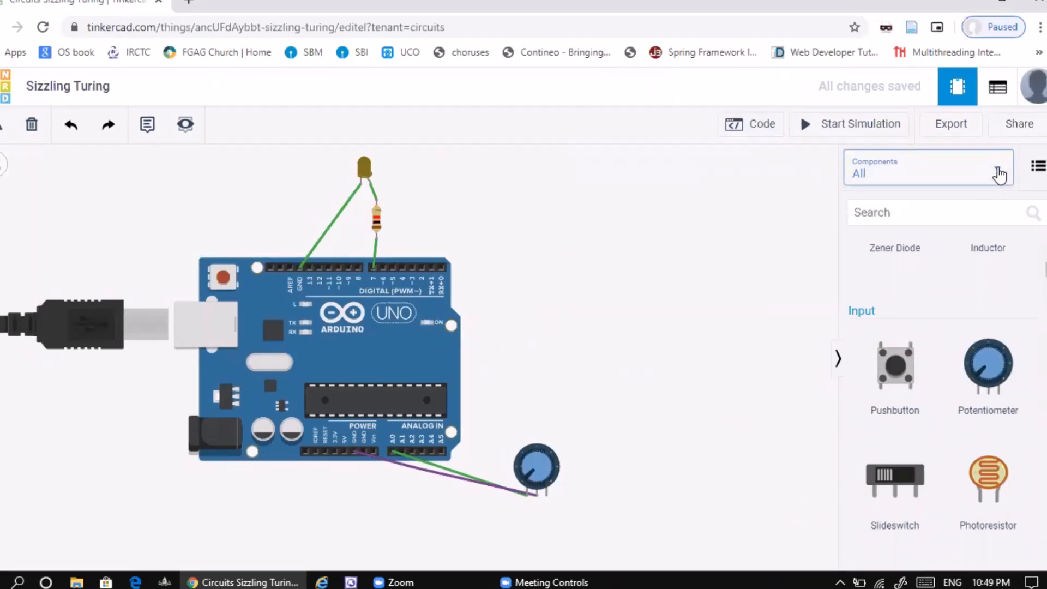
left_click(999, 174)
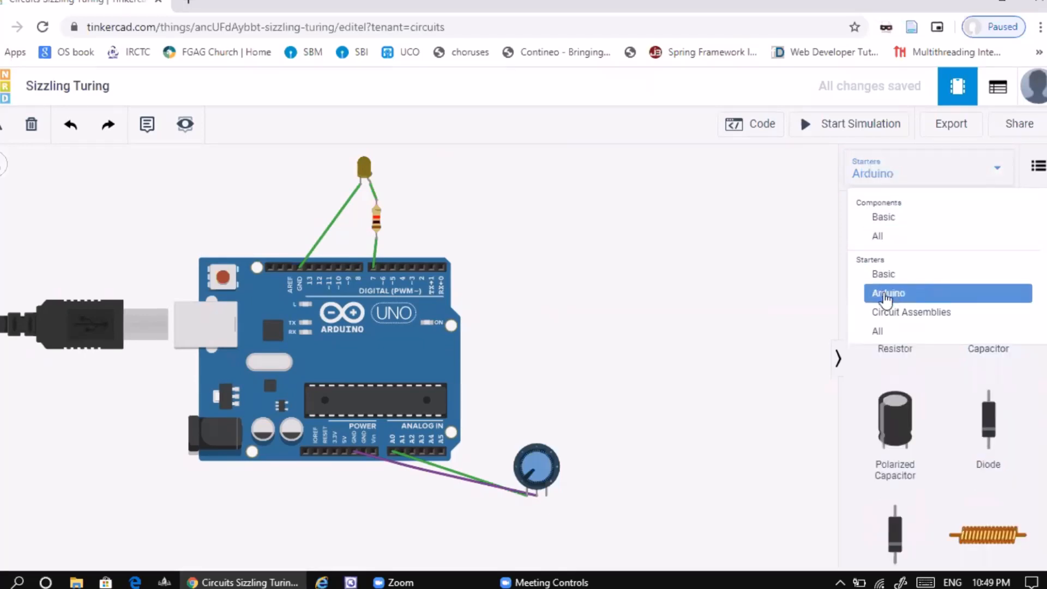
left_click(949, 293)
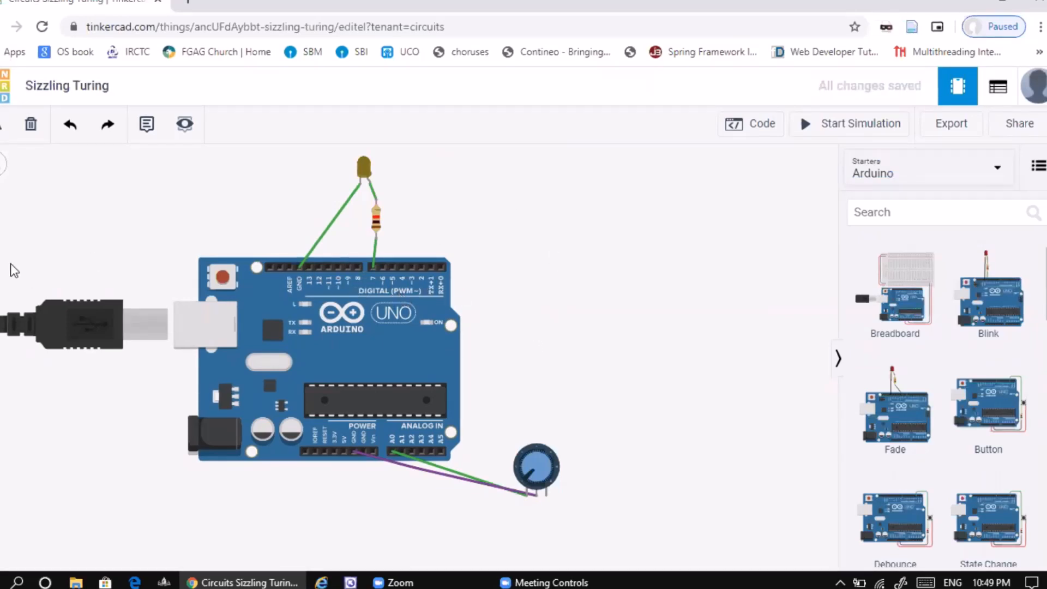
- Clear the existing circuit by deleting the Arduino Uno, the resistor, the LED and the potentiometer
left_click_drag(2, 218, 30, 144)
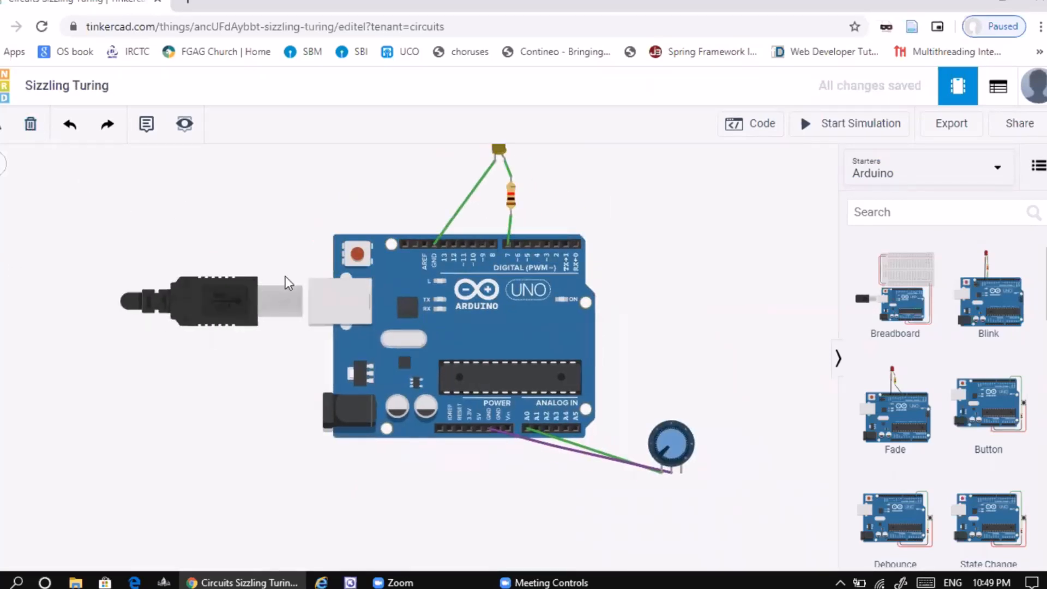
left_click(446, 315)
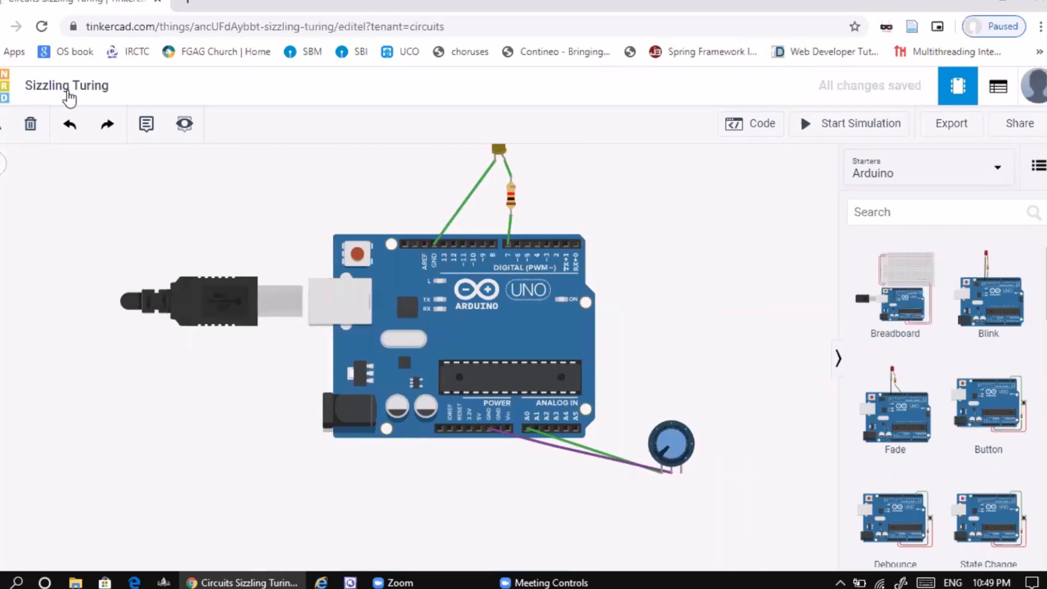
left_click(34, 125)
left_click(592, 161)
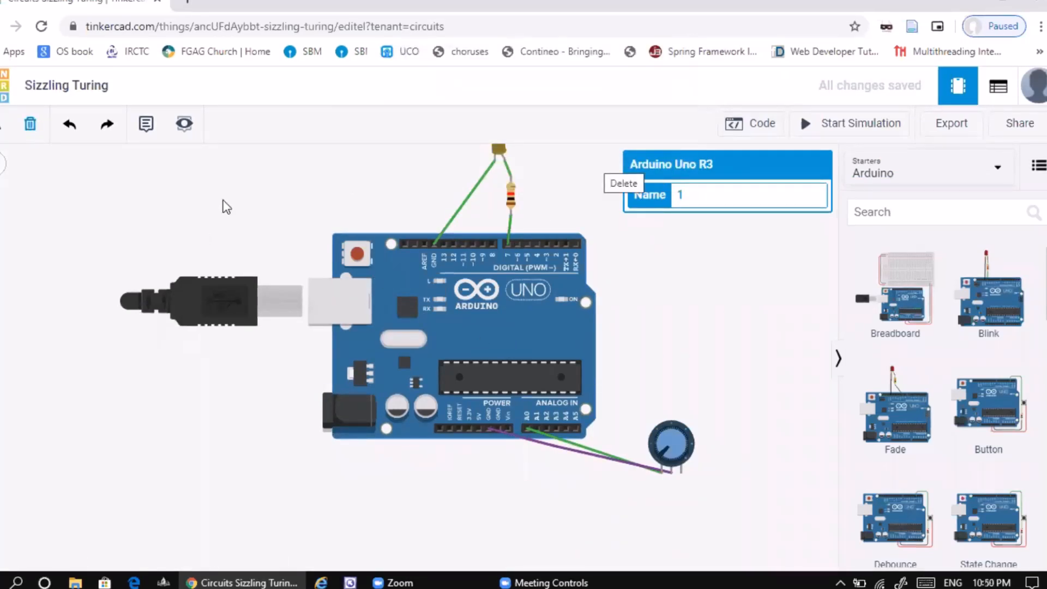
key("Delete")
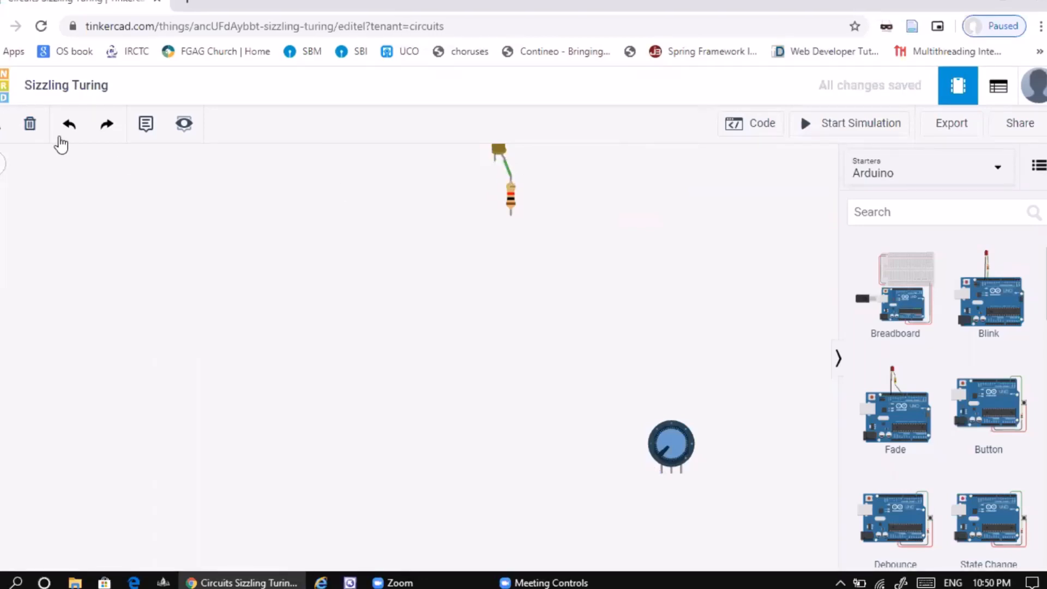
left_click(512, 203)
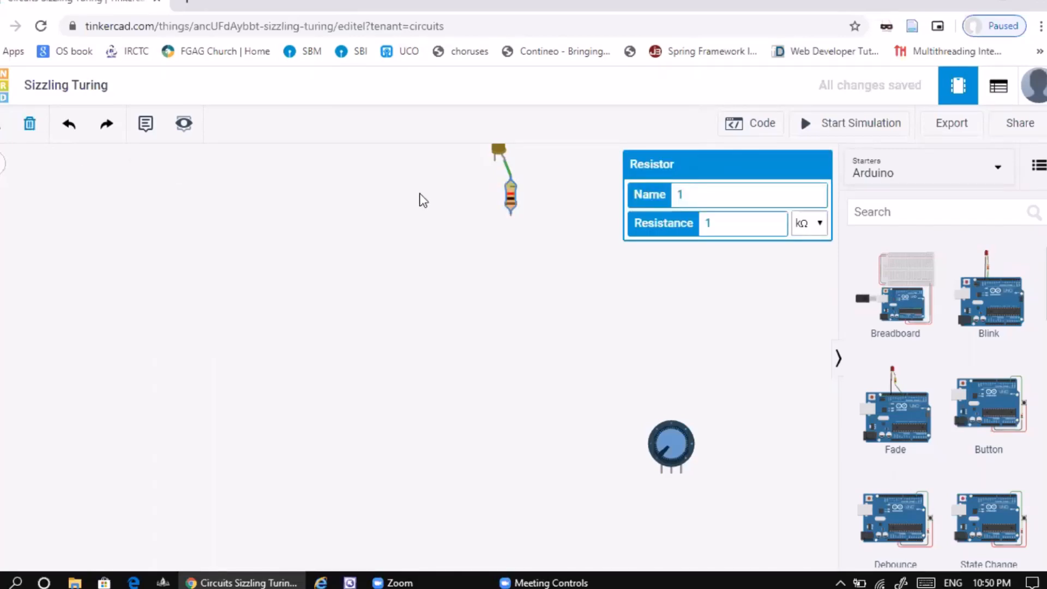
key("Delete")
left_click(498, 153)
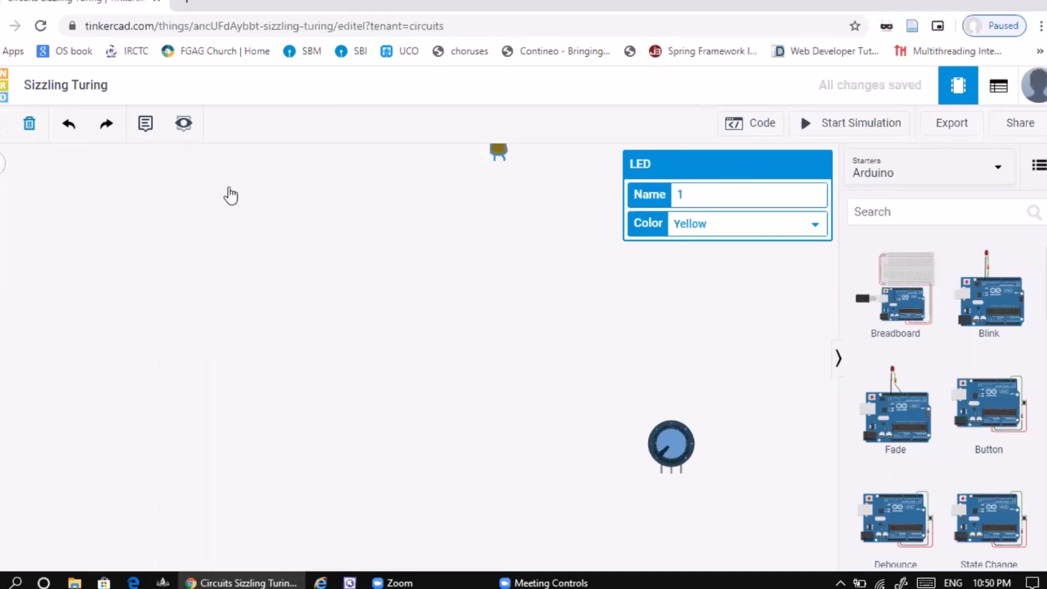
key("Delete")
left_click(668, 434)
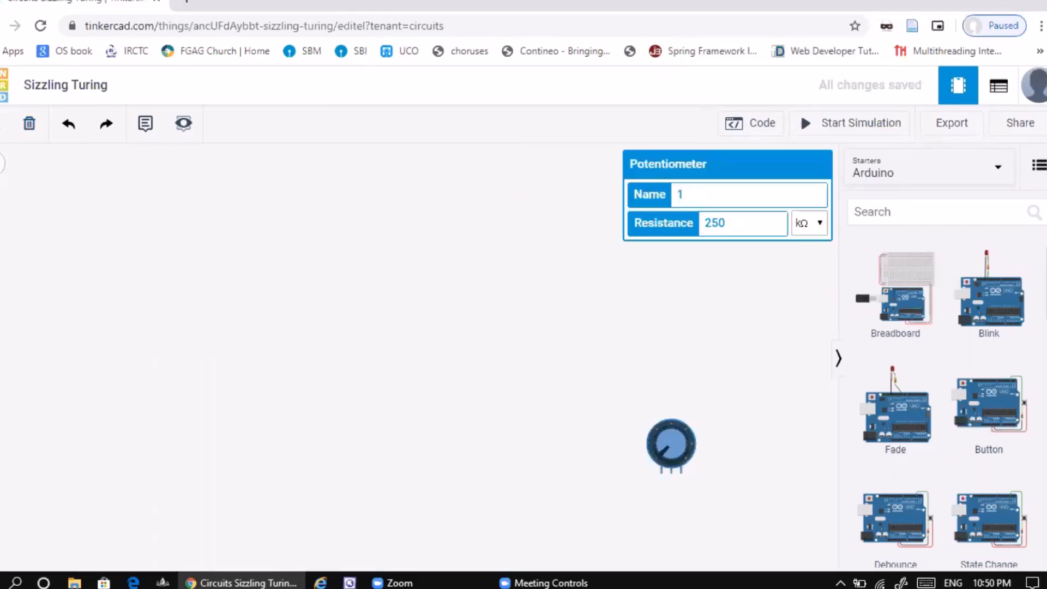
key("Delete")
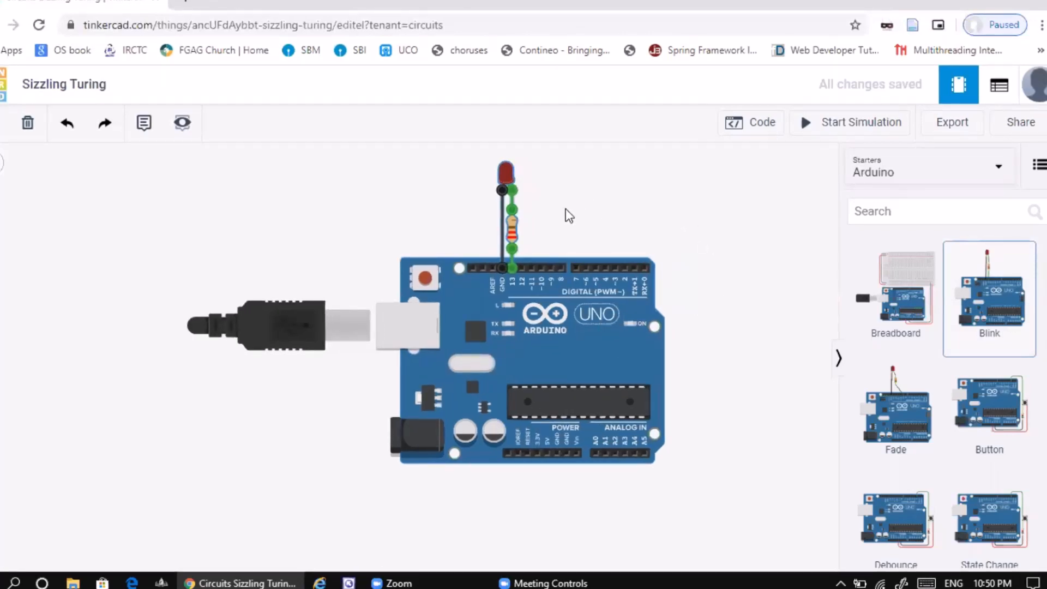
- Place the Blink starter circuit in the empty workspace and convert its code from Blocks to Text
left_click(597, 350)
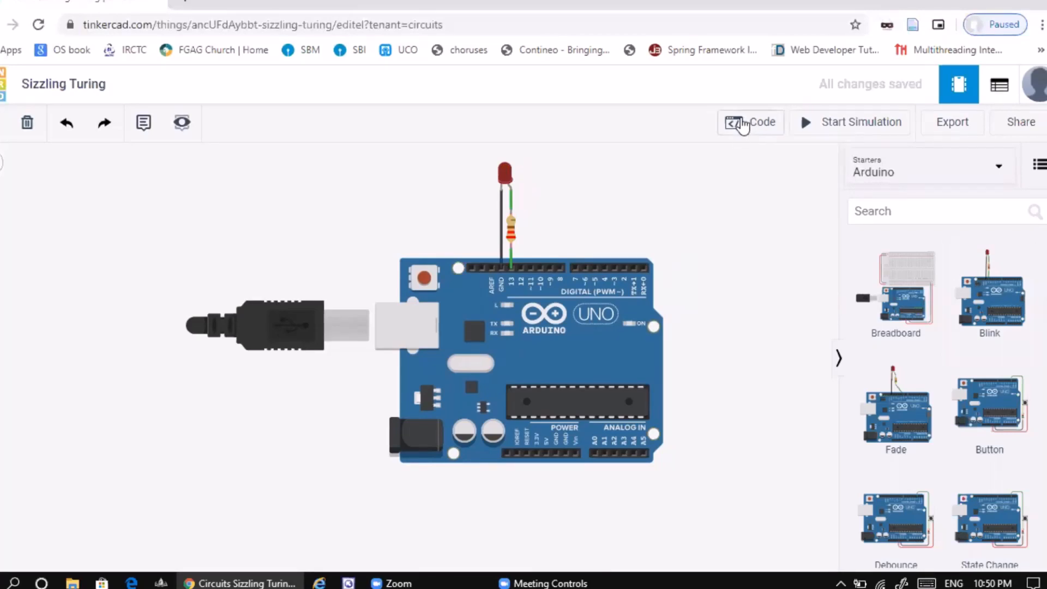
left_click(739, 132)
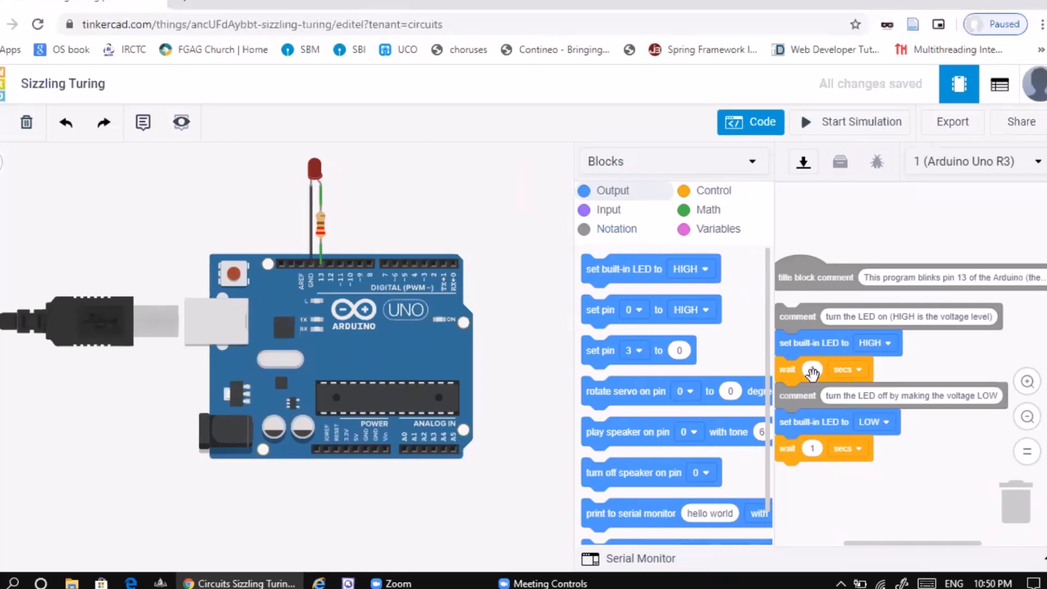
left_click(751, 164)
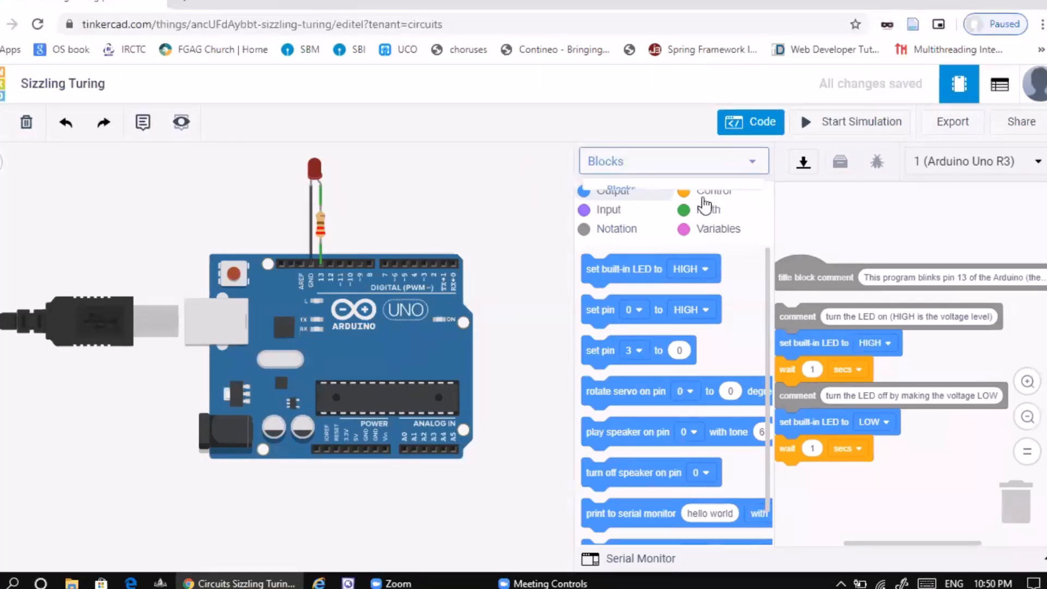
left_click(669, 233)
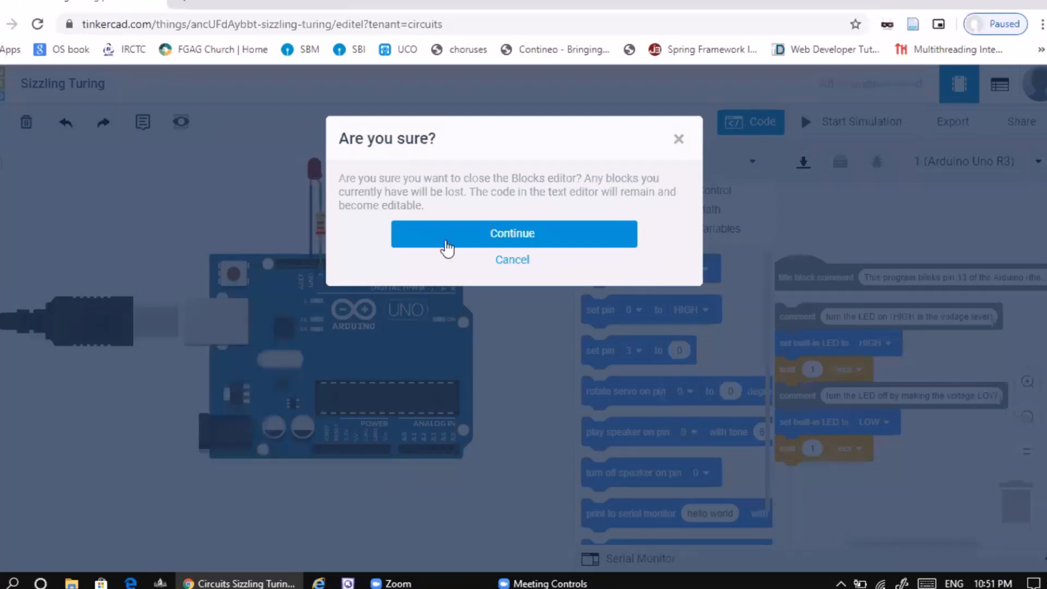
key("Return")
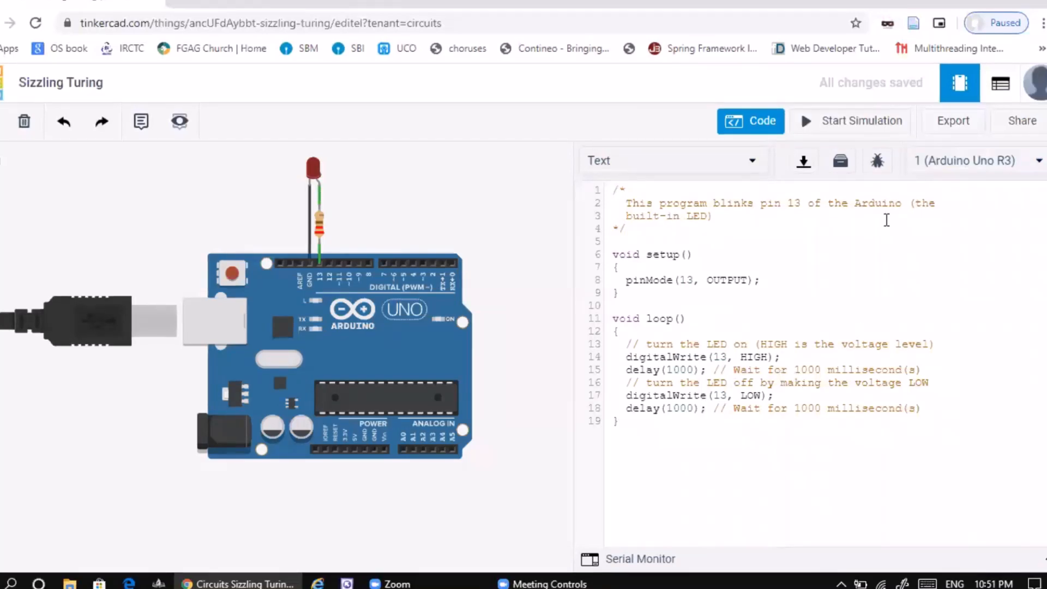
- Start the simulation and, while it runs, try yellow on the LED and set its final color to blue
left_click(855, 126)
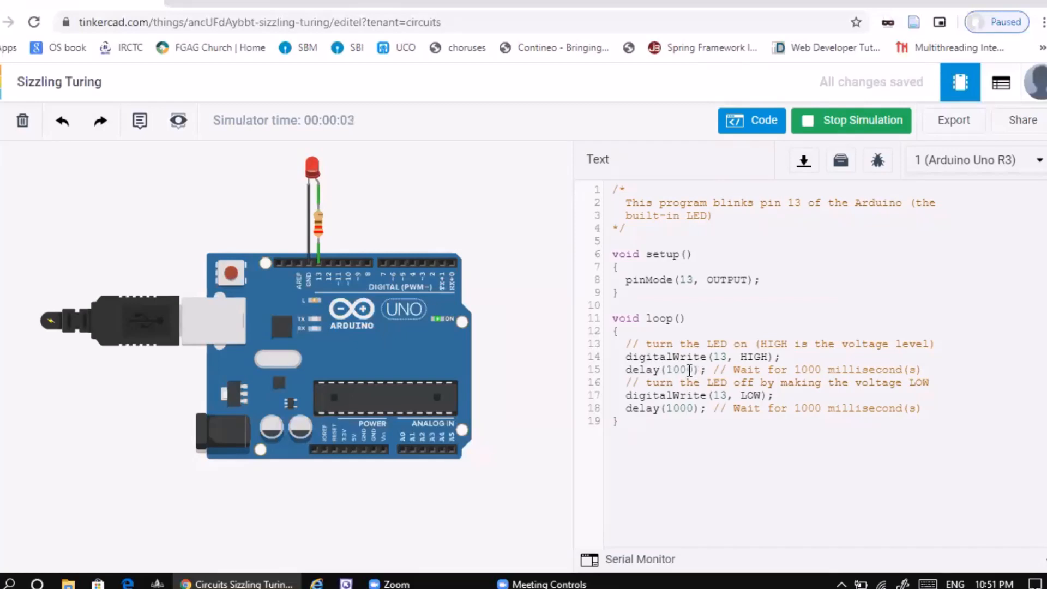
left_click(314, 171)
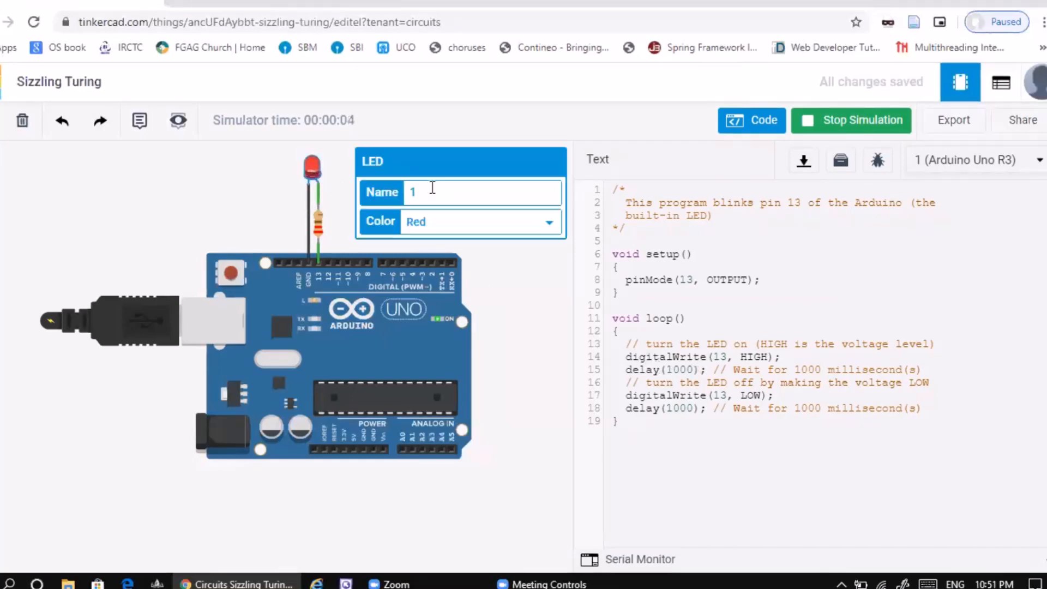
left_click(549, 224)
left_click(516, 262)
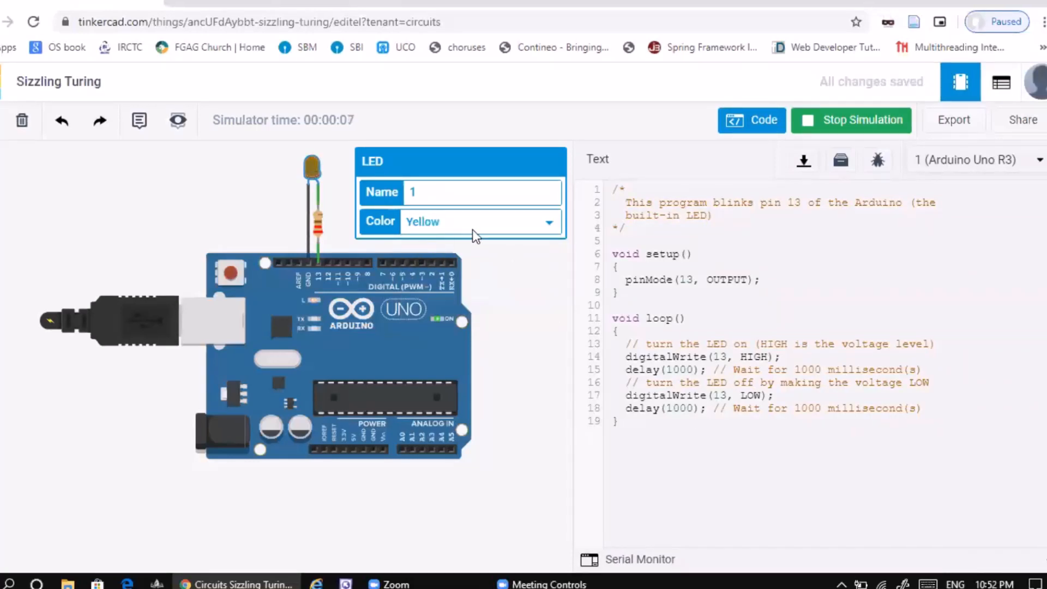
left_click(540, 221)
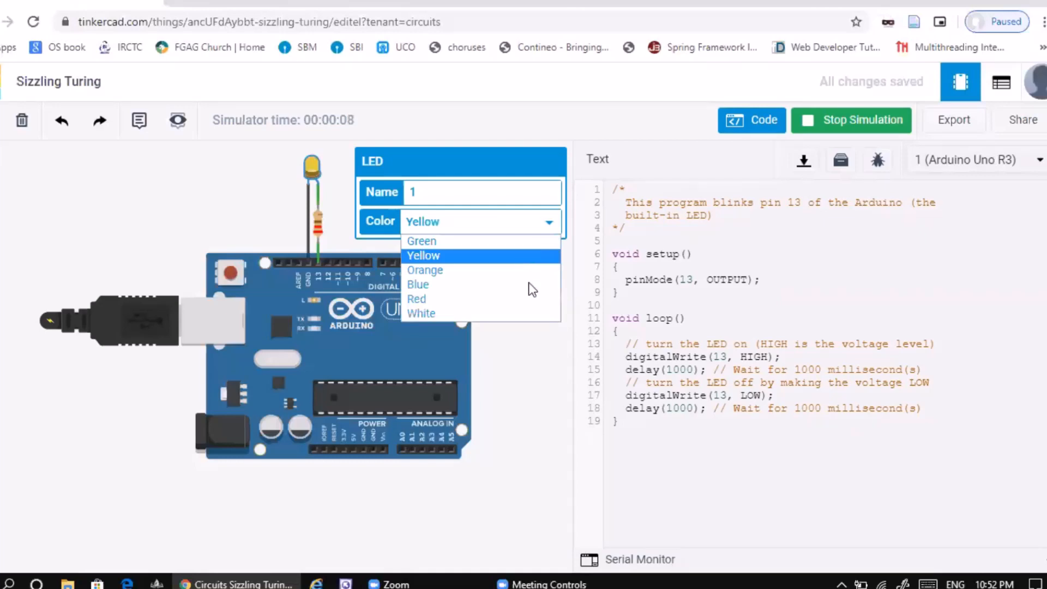
left_click(530, 284)
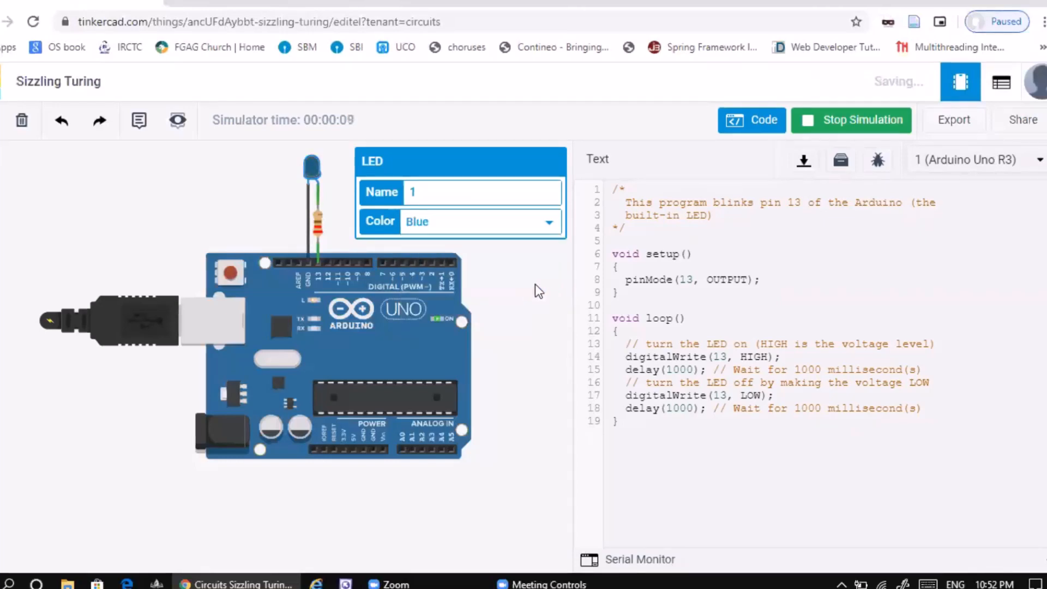